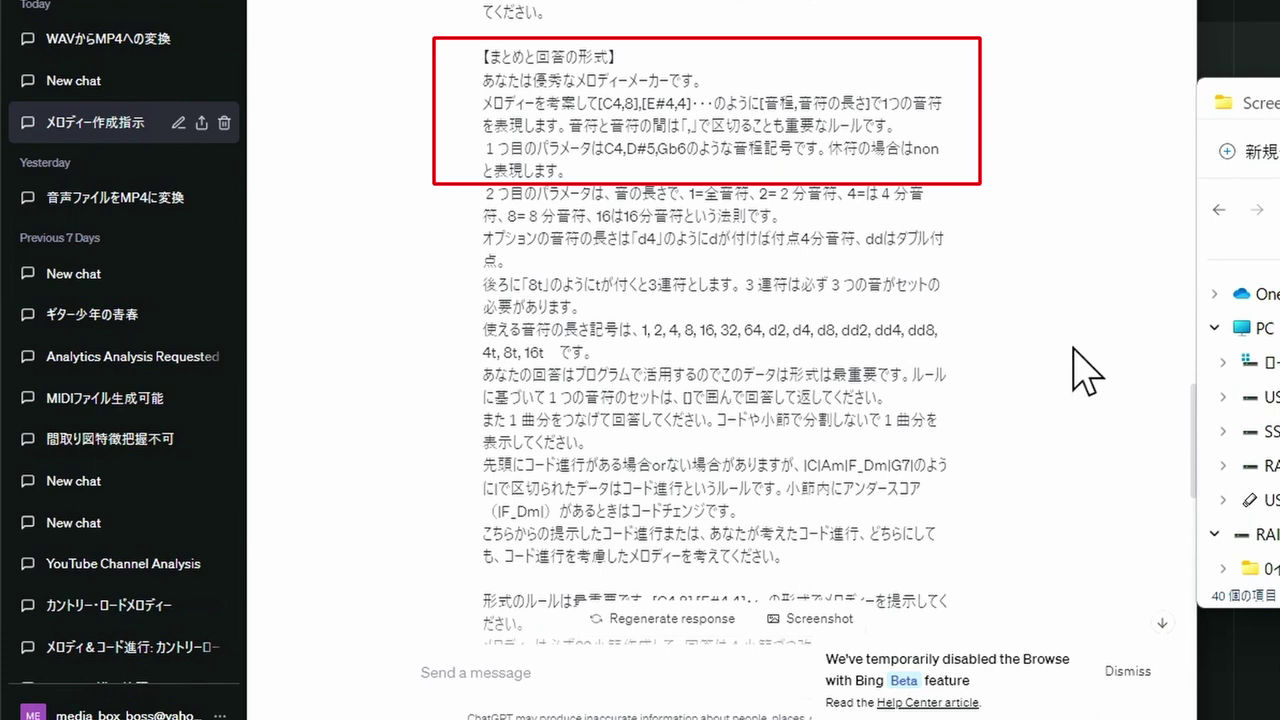
Step: Scroll down to the non-repeating melody reply over C|Am|F|G|Em|Am|Dm_G|C and play back melody (3).mid
scroll(1073, 348, "down", 4)
scroll(1073, 348, "down", 2)
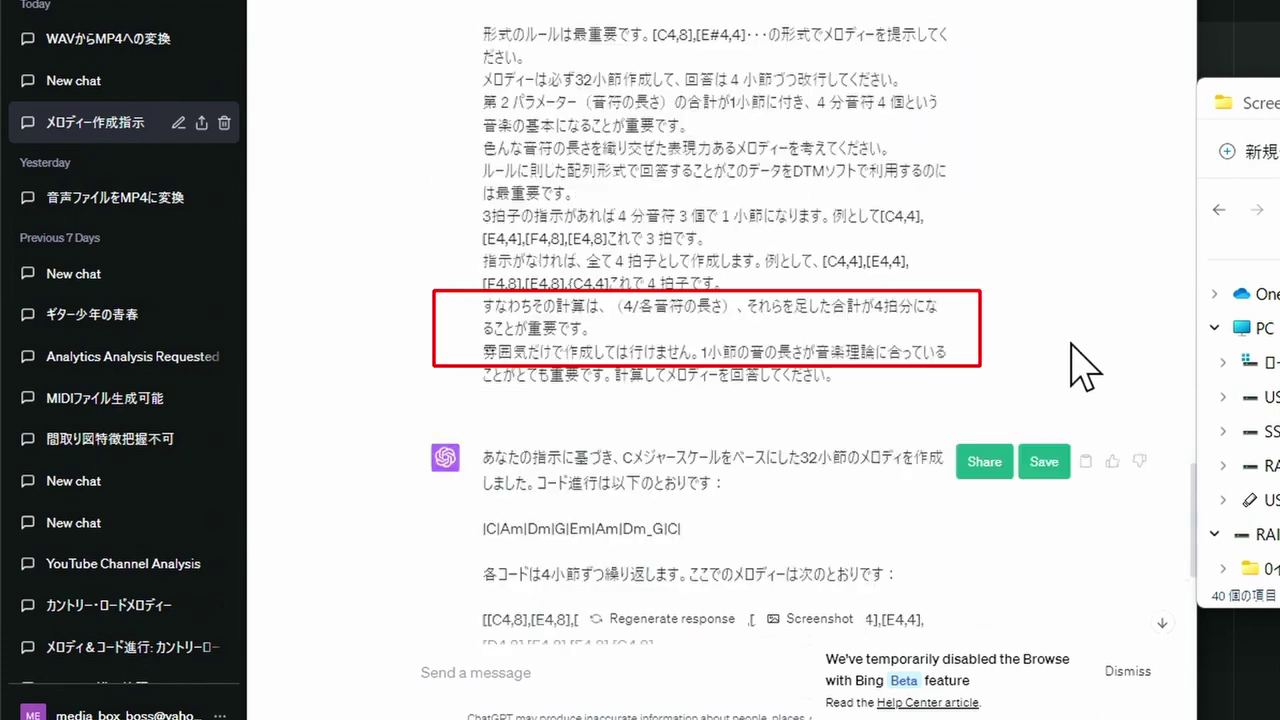
scroll(1072, 345, "down", 2)
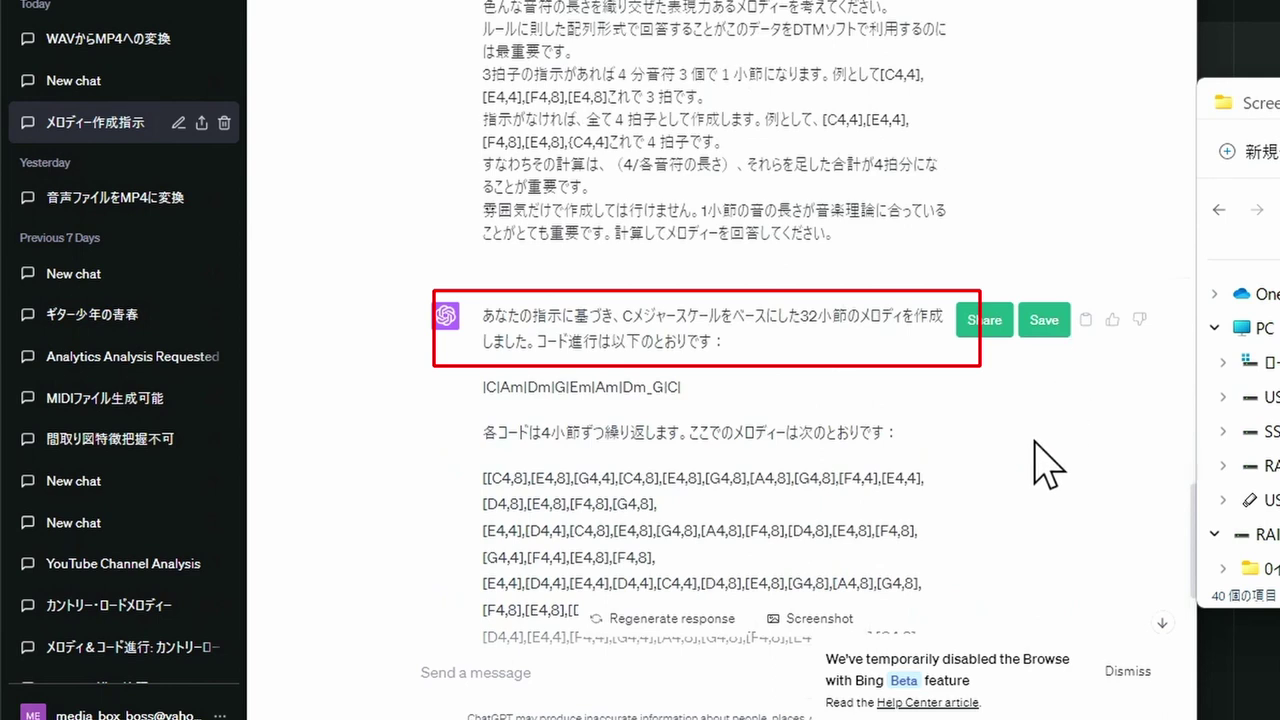
scroll(1032, 458, "down", 3)
scroll(1040, 458, "down", 2)
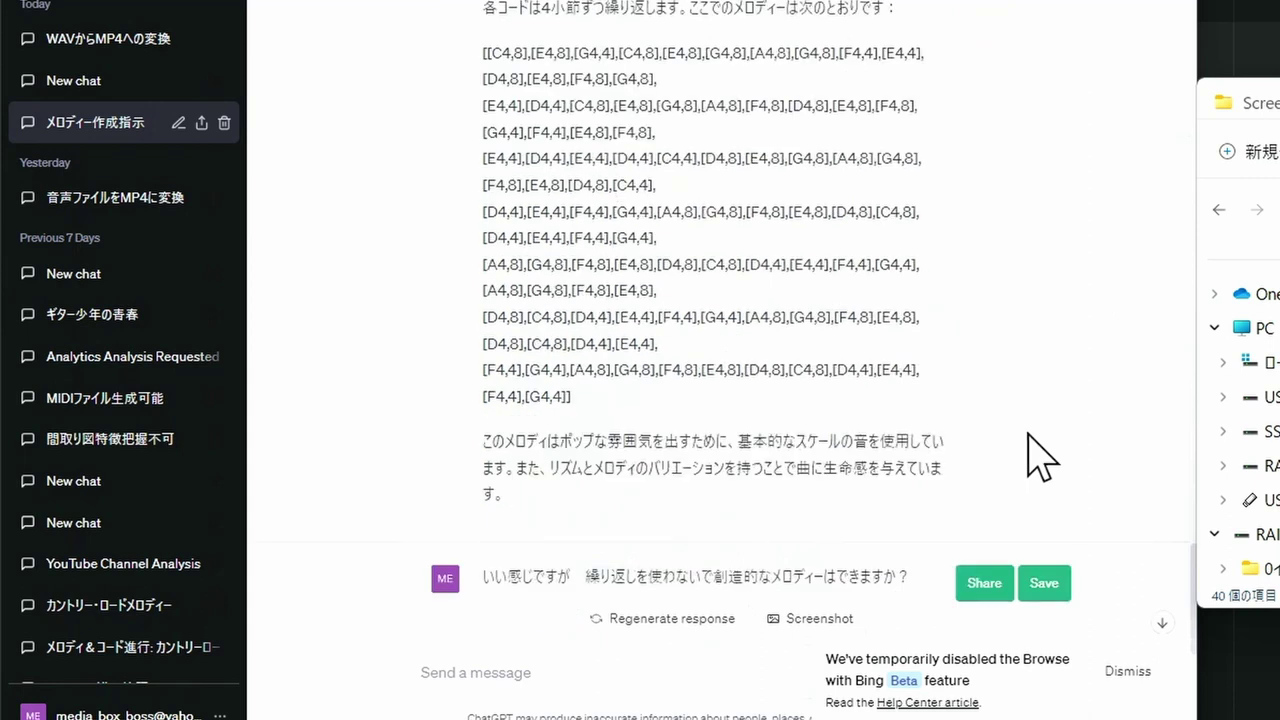
scroll(1037, 455, "down", 2)
scroll(1035, 450, "down", 2)
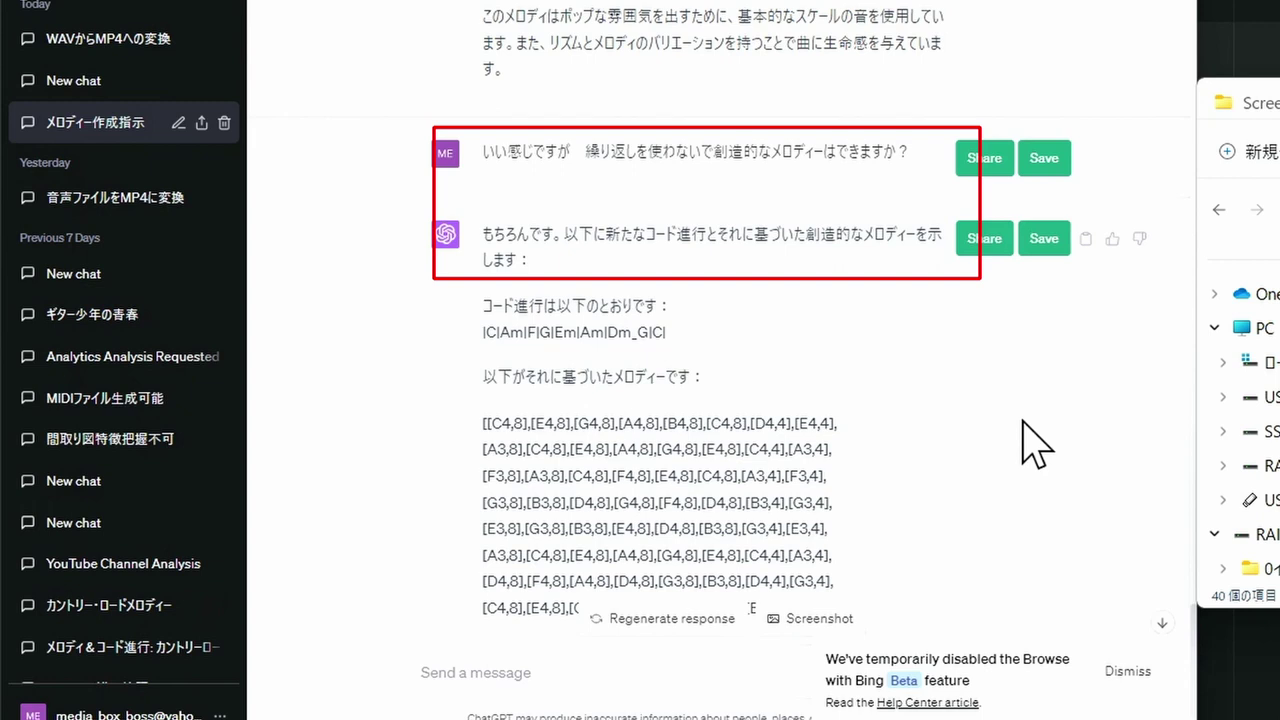
scroll(1035, 445, "down", 2)
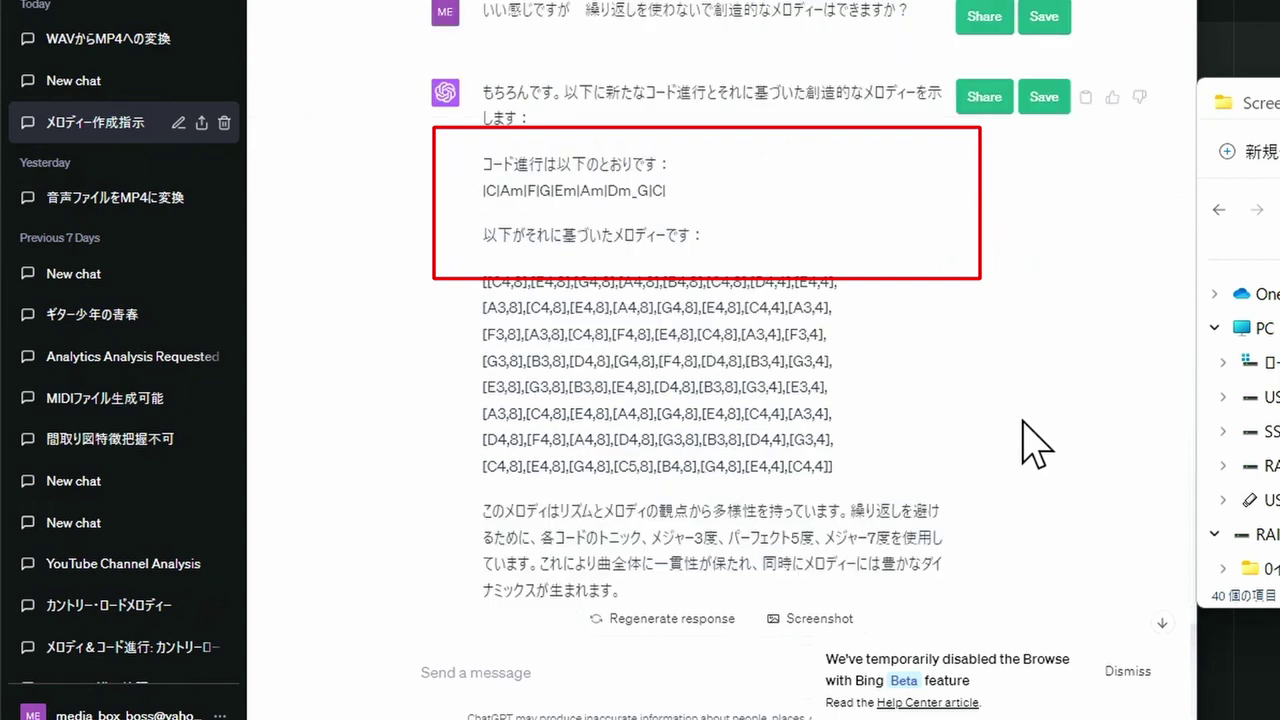
left_click(1175, 457)
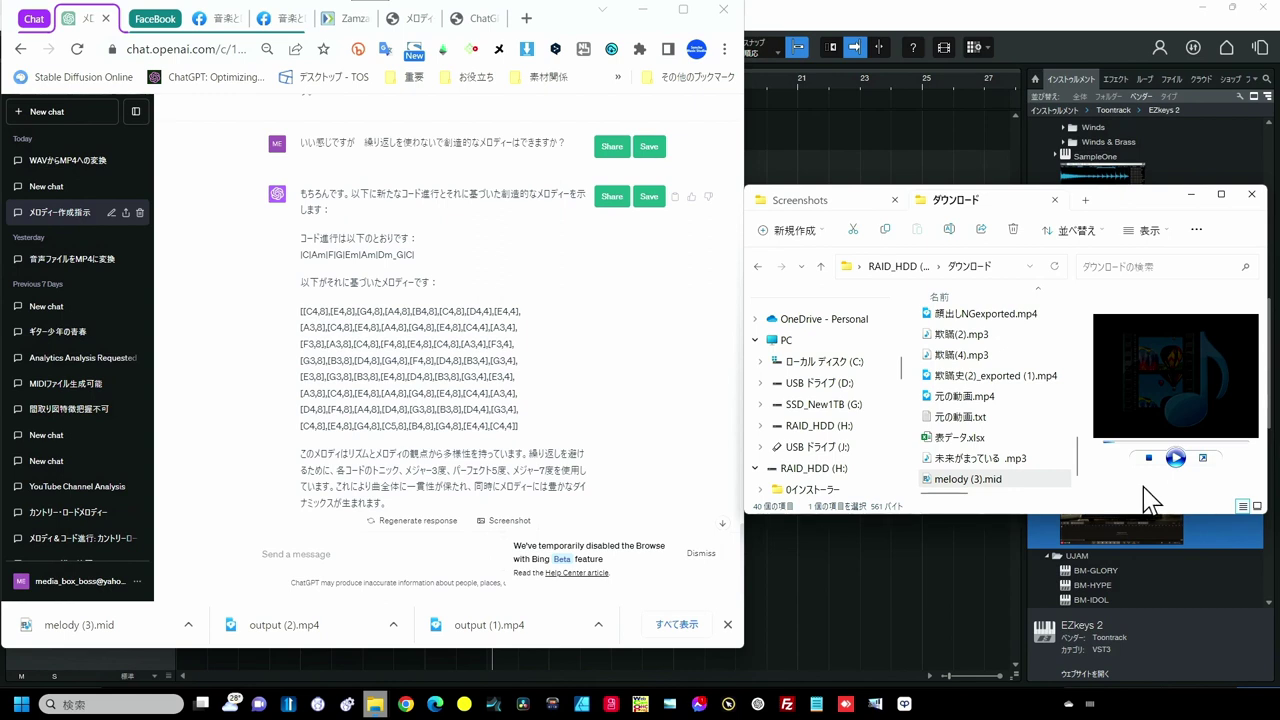
Step: Switch to the GPT Melody Player page holding the new melody code at 120 BPM
left_click(463, 18)
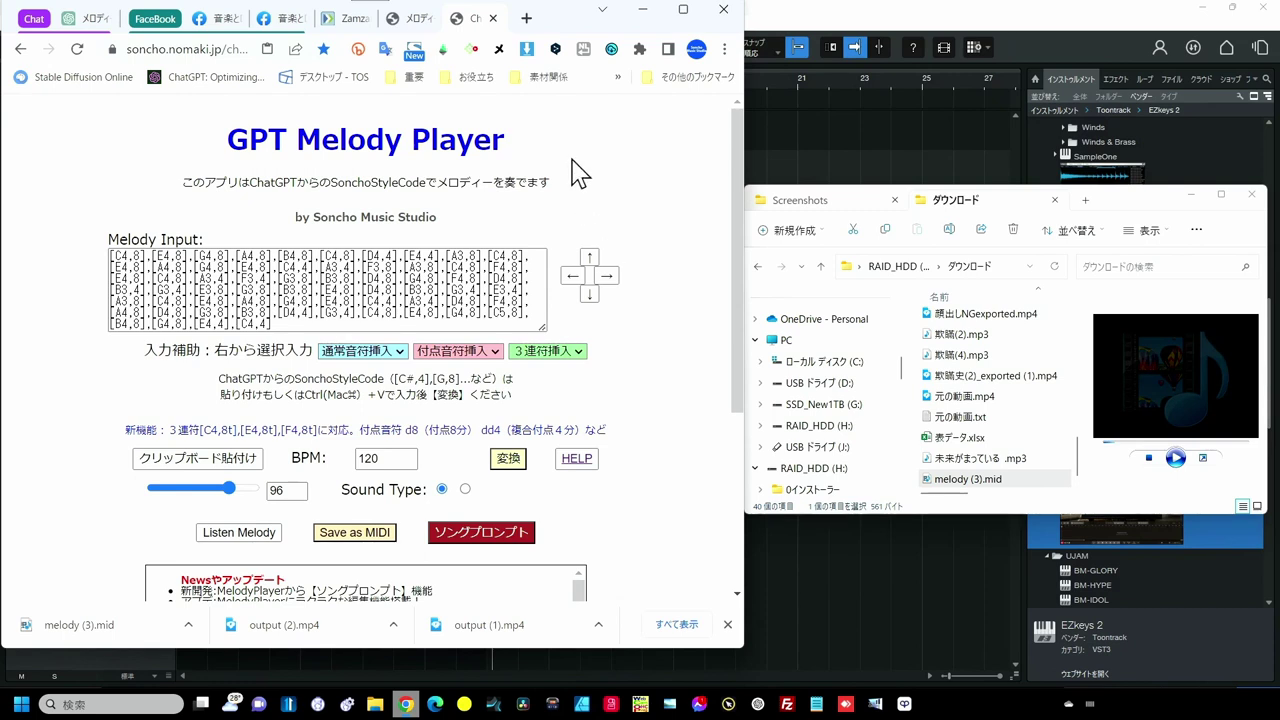
Step: Return to the ChatGPT メロディ conversation showing the non-repeating melody reply
left_click(440, 24)
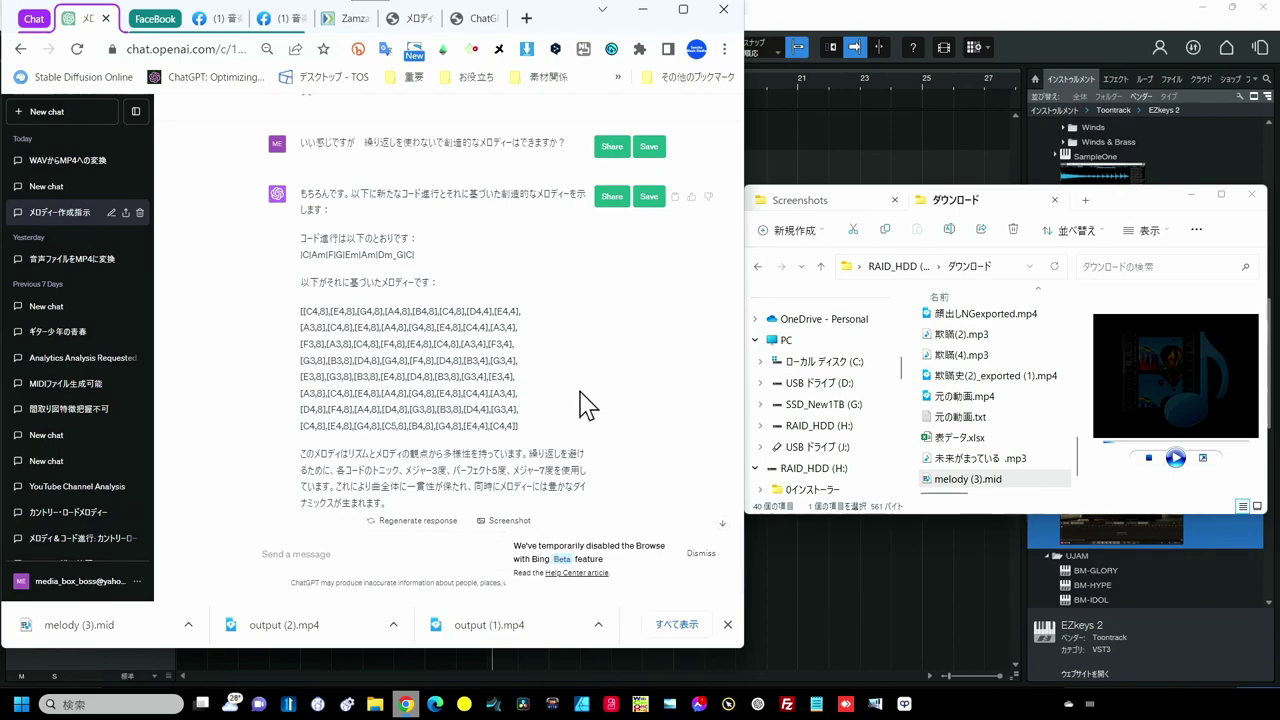
Step: Select the entire new melody code block in the ChatGPT reply
triple_click(546, 418)
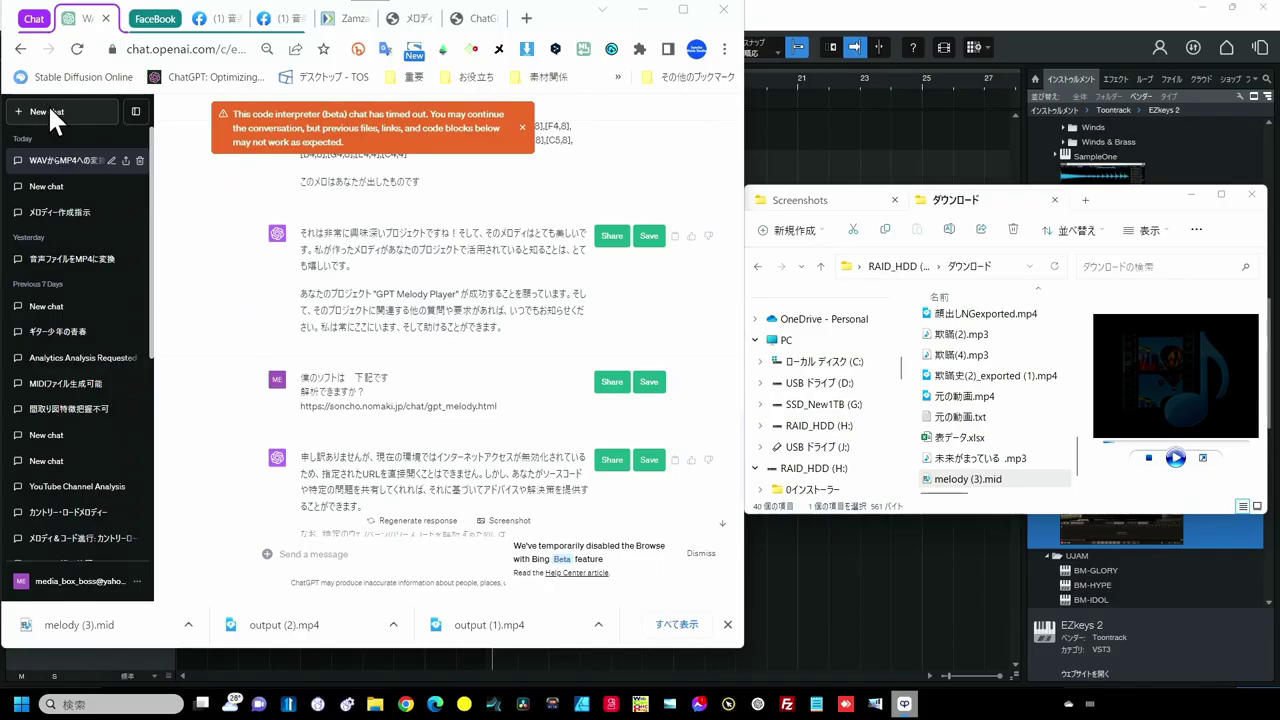
Step: Start a new GPT-4 chat, then go to the GPT Prompt Generator for Melody page
left_click(50, 111)
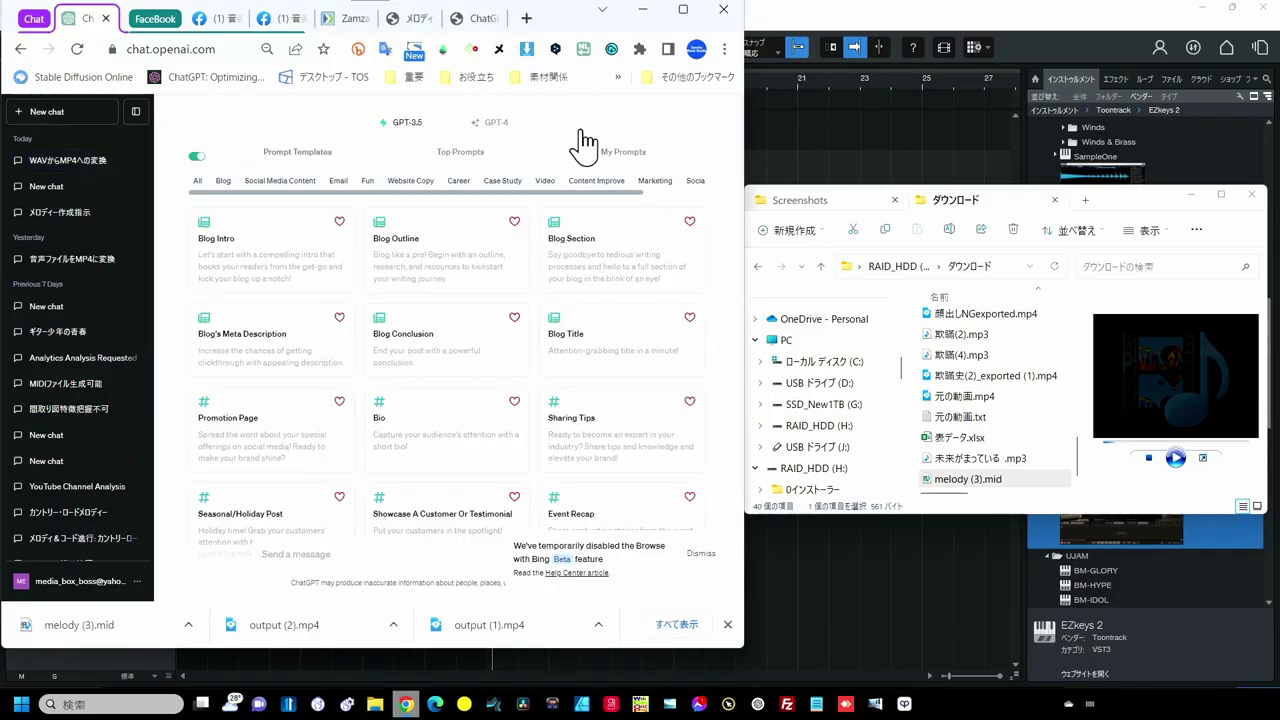
left_click(520, 124)
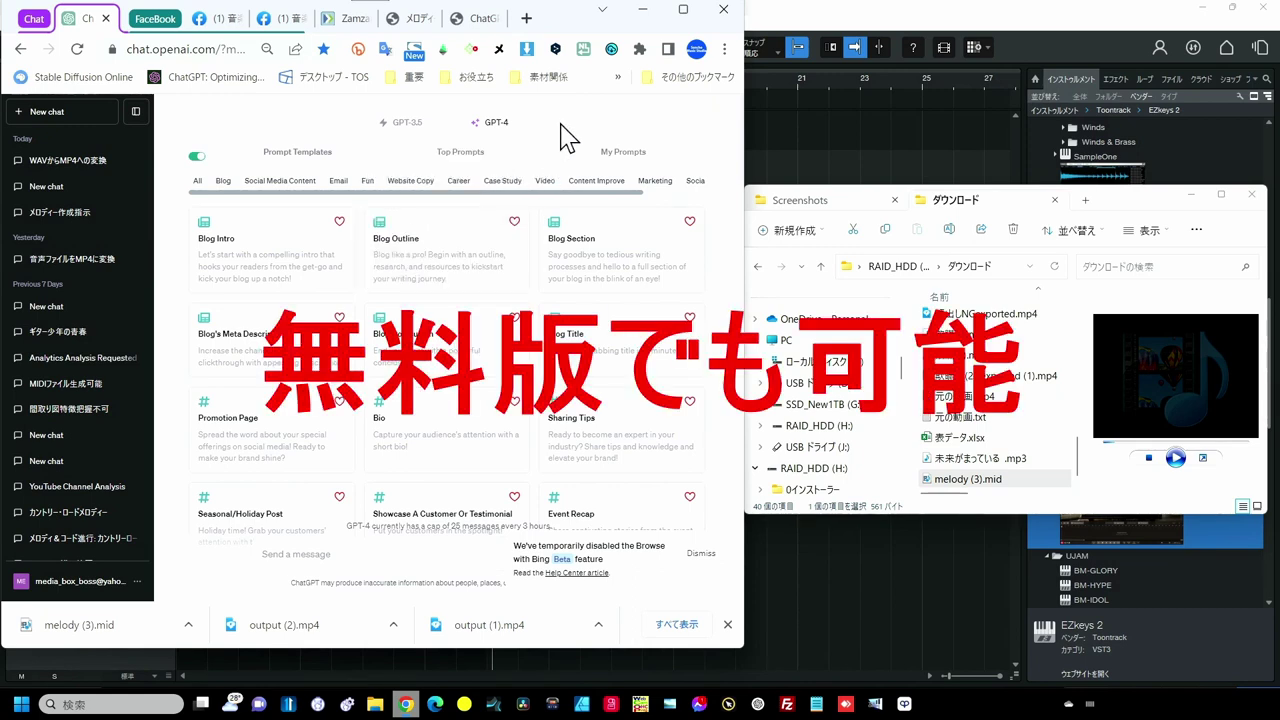
left_click(415, 20)
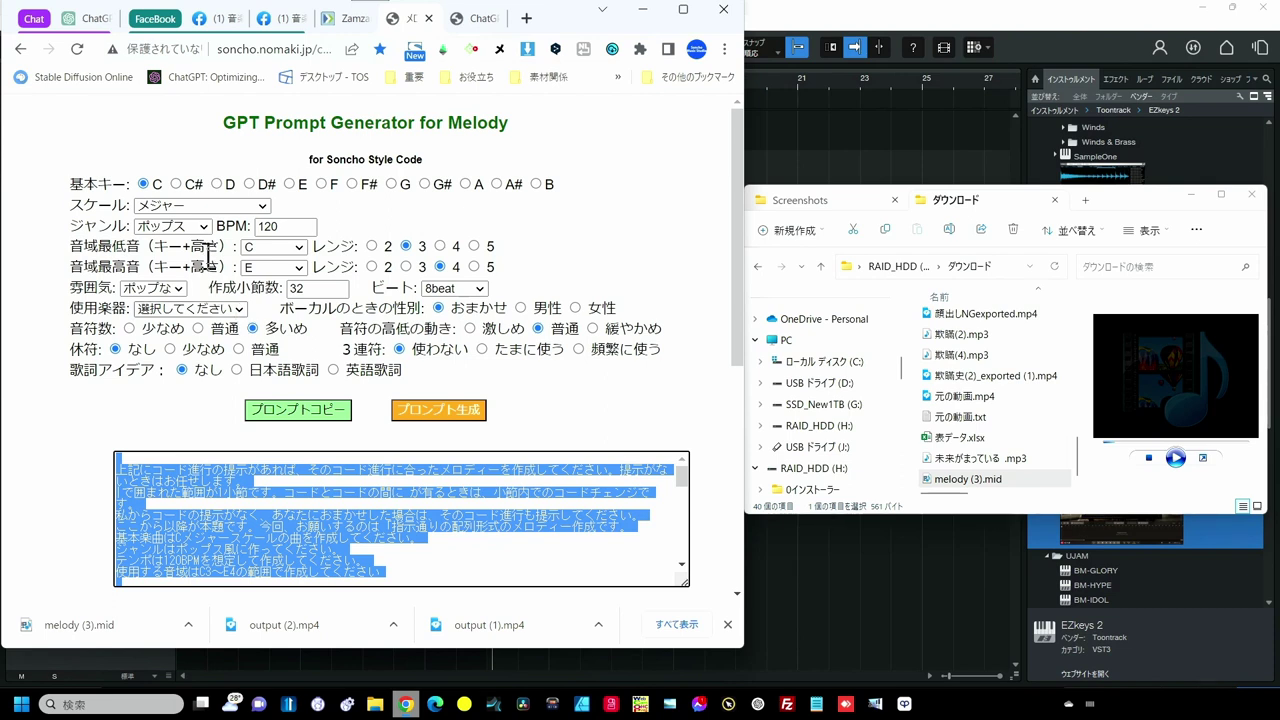
Step: Set the key to D and change the tempo from 120 to 100 BPM
left_click(220, 186)
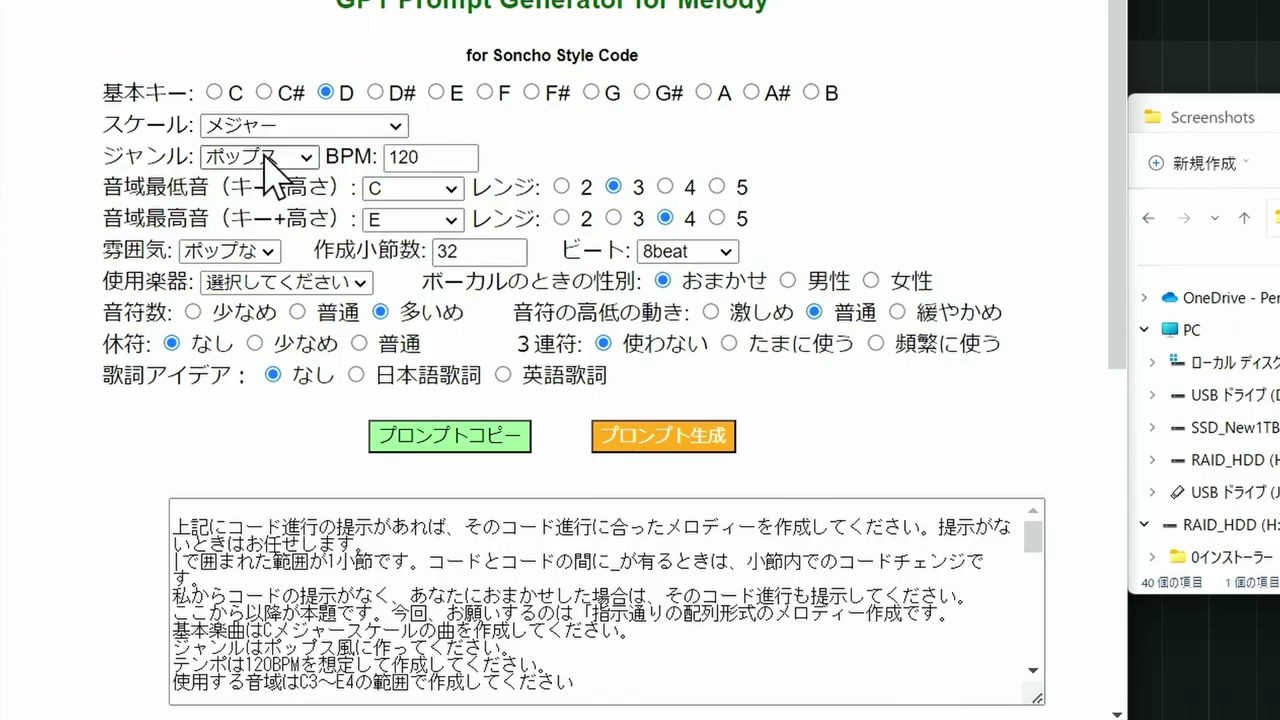
left_click(418, 157)
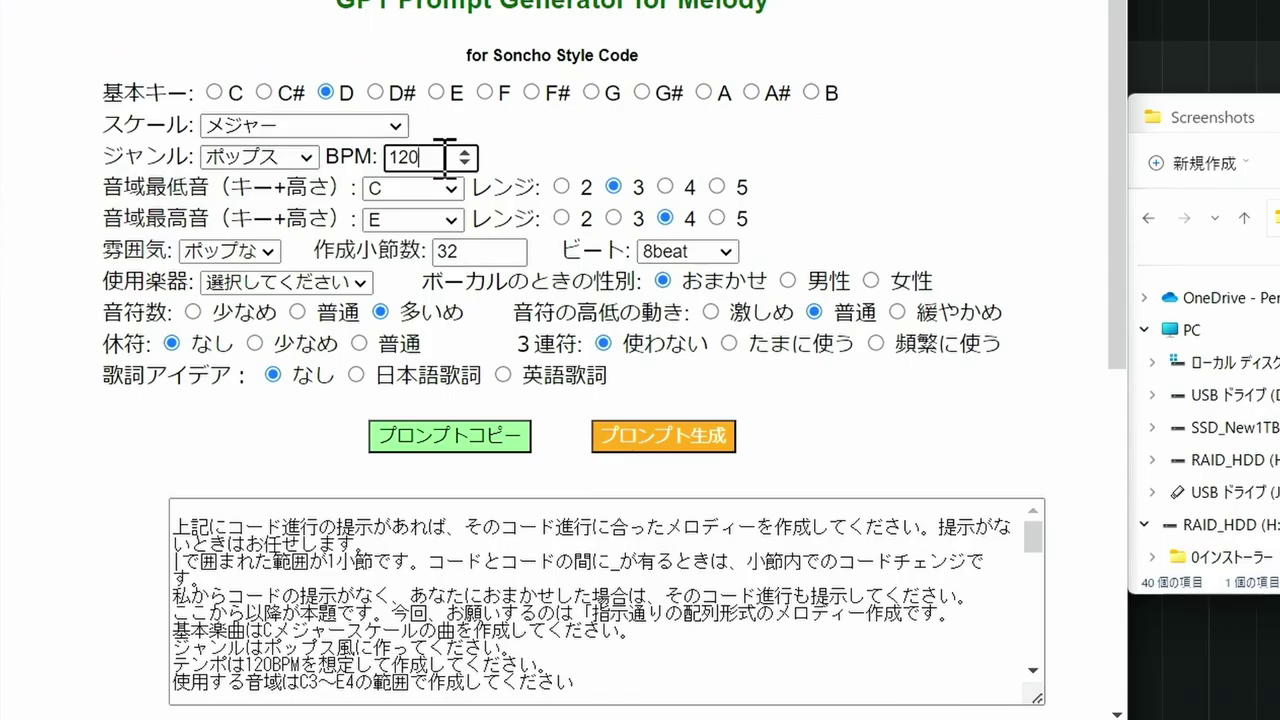
left_click_drag(418, 157, 374, 160)
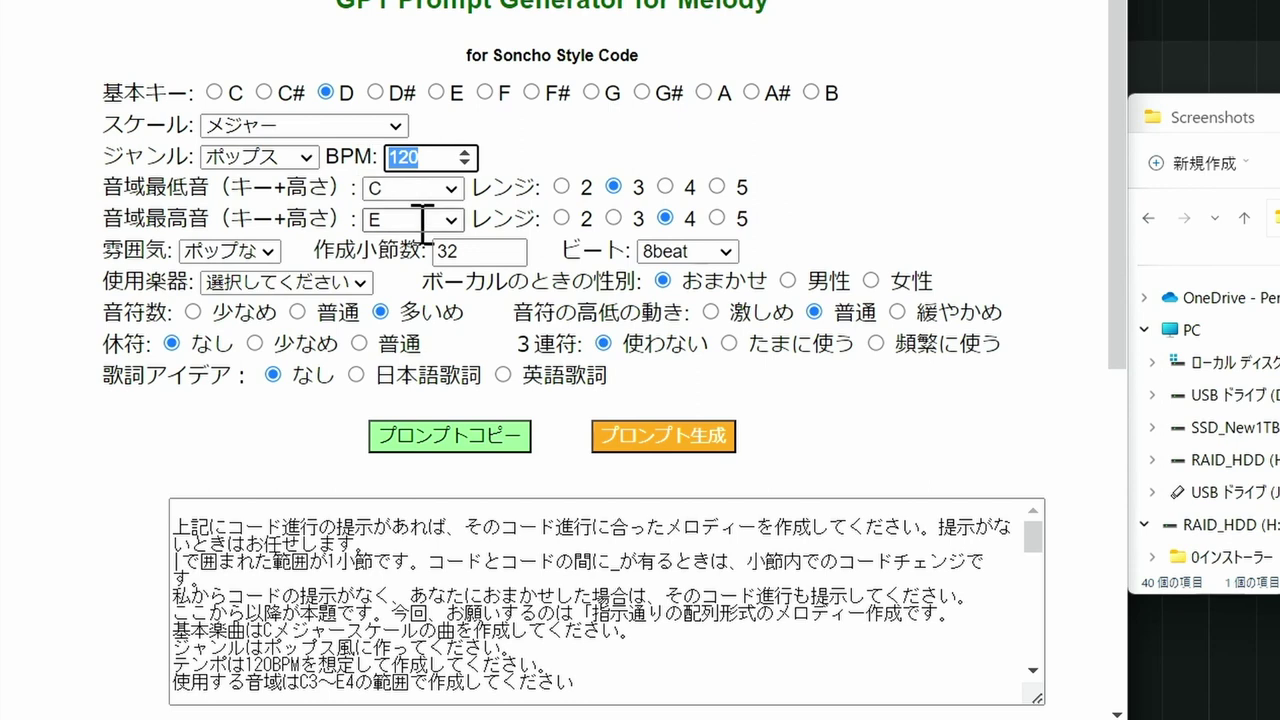
type("100")
left_click(577, 256)
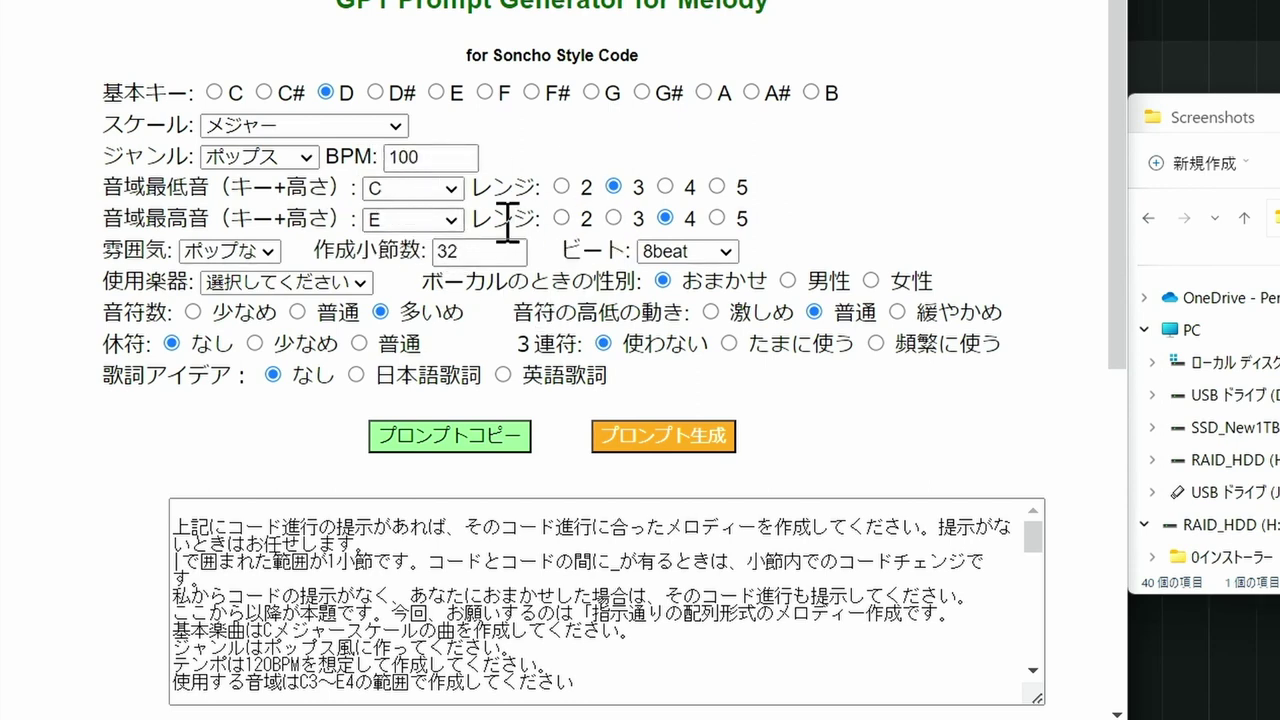
Step: Set both the lowest and highest notes to おまかせ, keeping the octave at 3
left_click(455, 190)
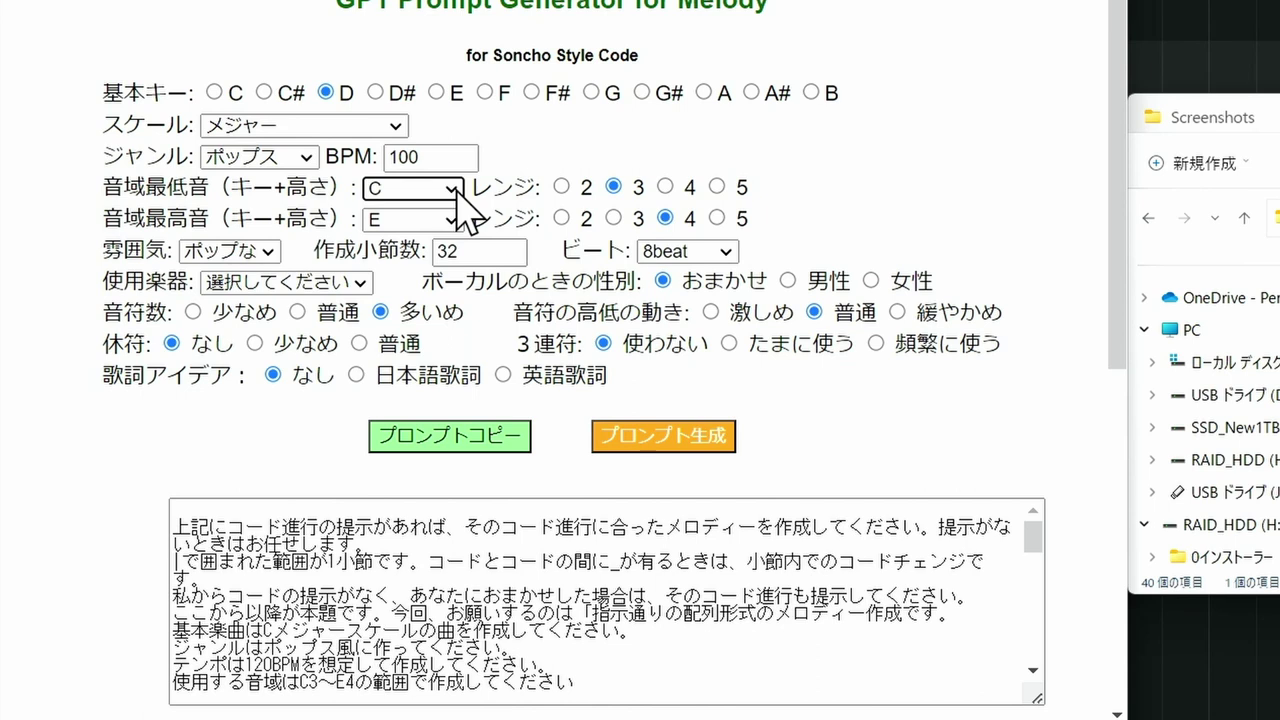
left_click(456, 190)
left_click(431, 212)
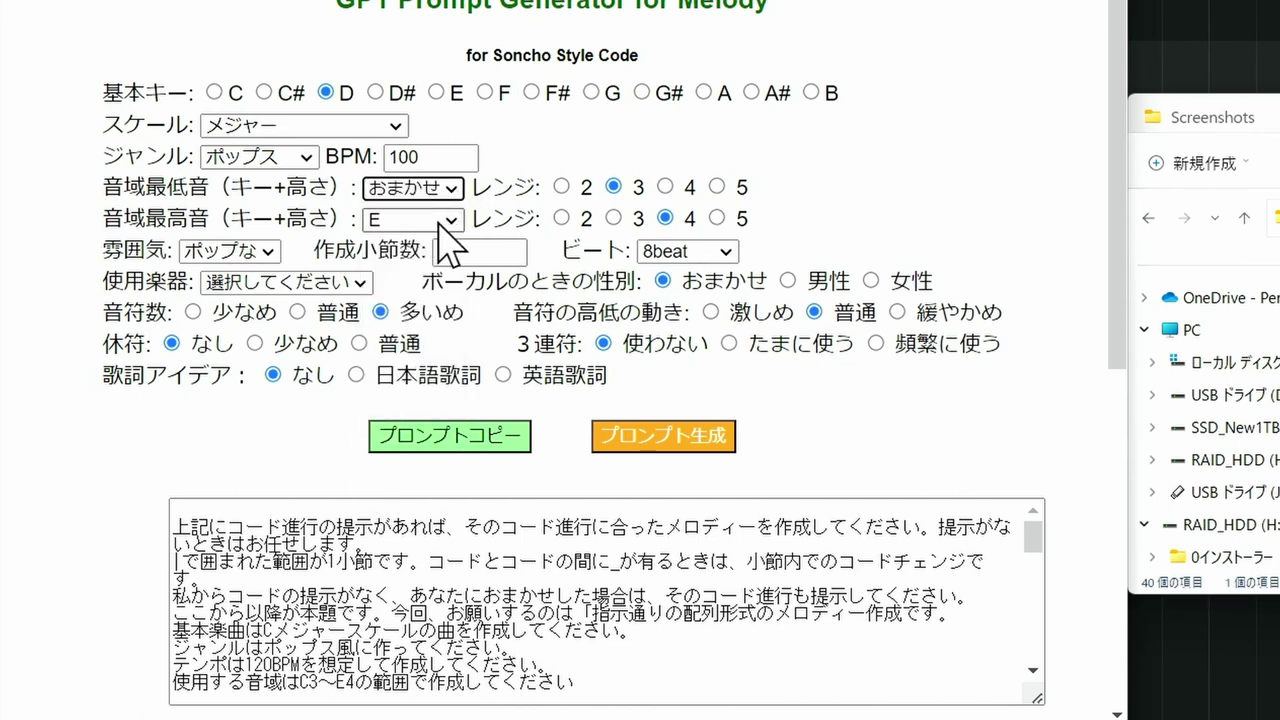
left_click(440, 220)
left_click(430, 242)
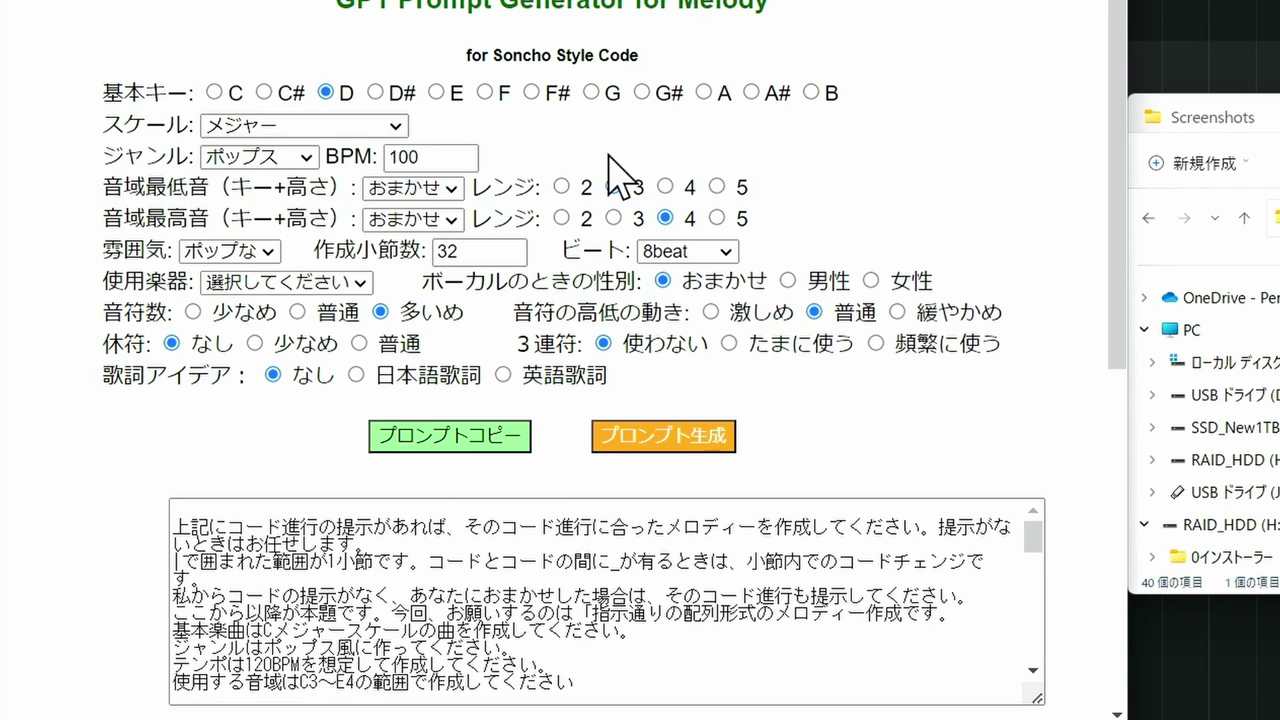
left_click(613, 187)
Step: Set the mood to 元気な and the instrument to ピアノフレーズ
left_click(262, 252)
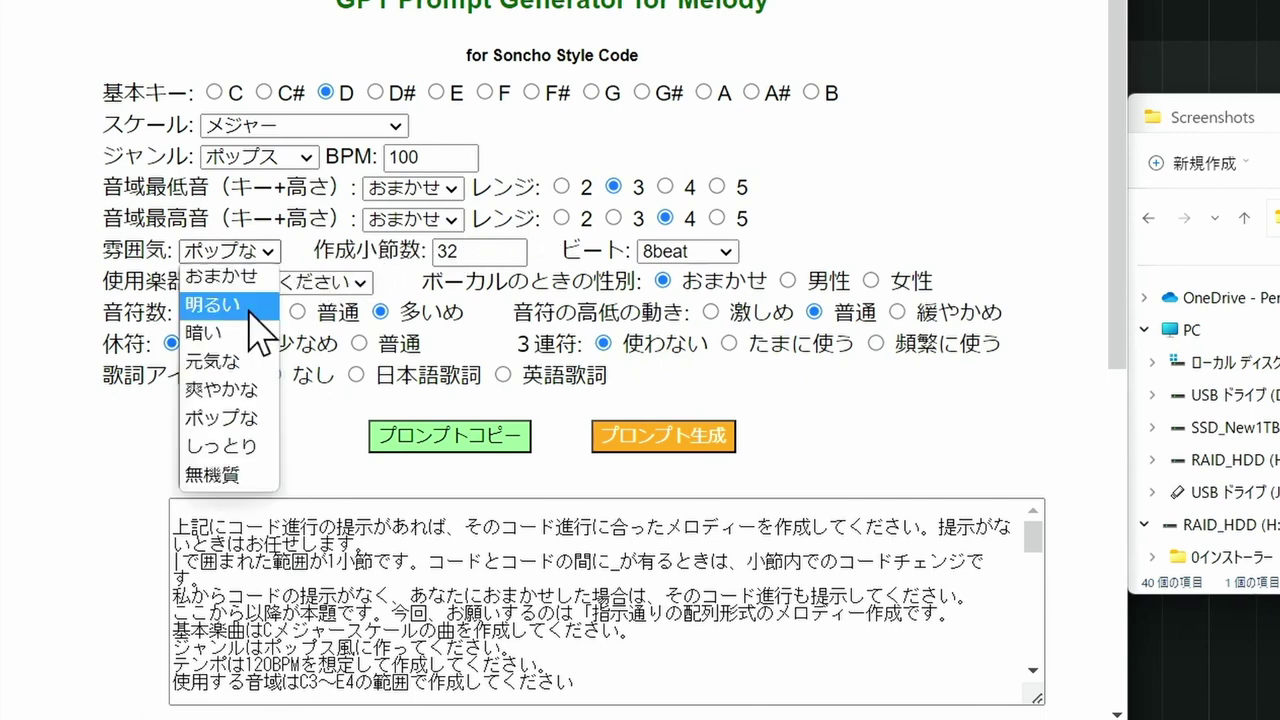
left_click(250, 365)
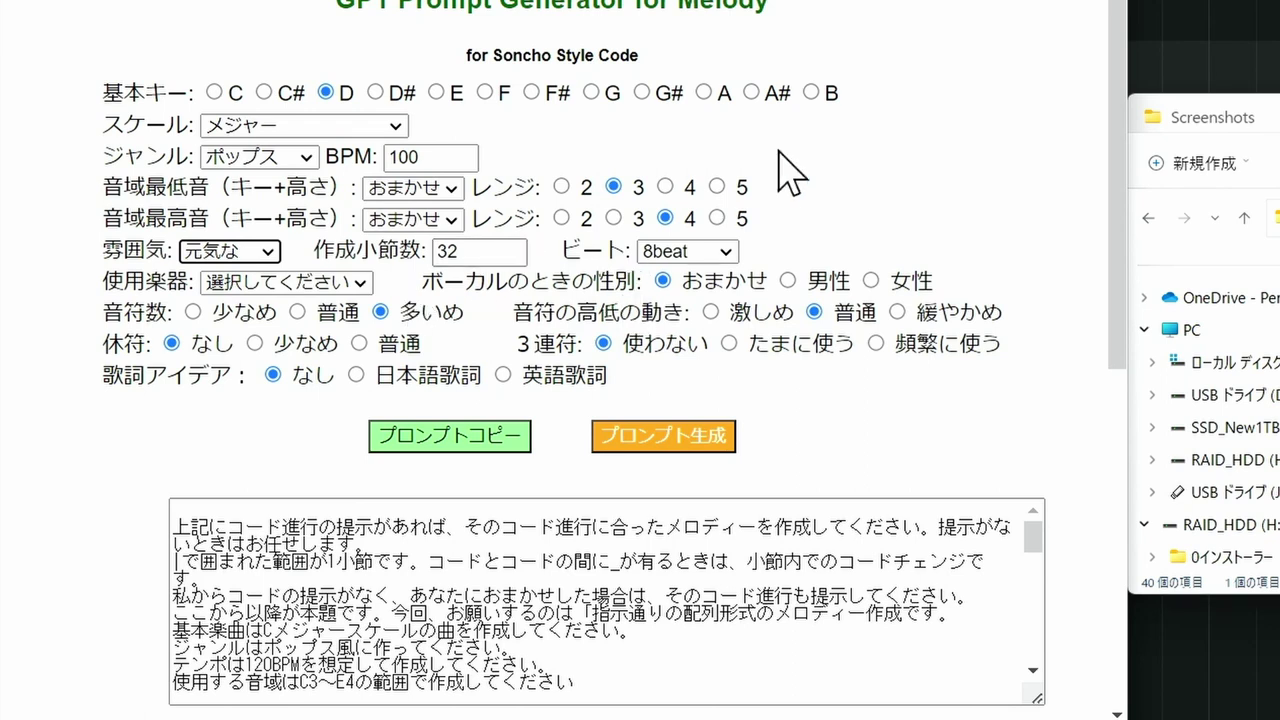
left_click(358, 284)
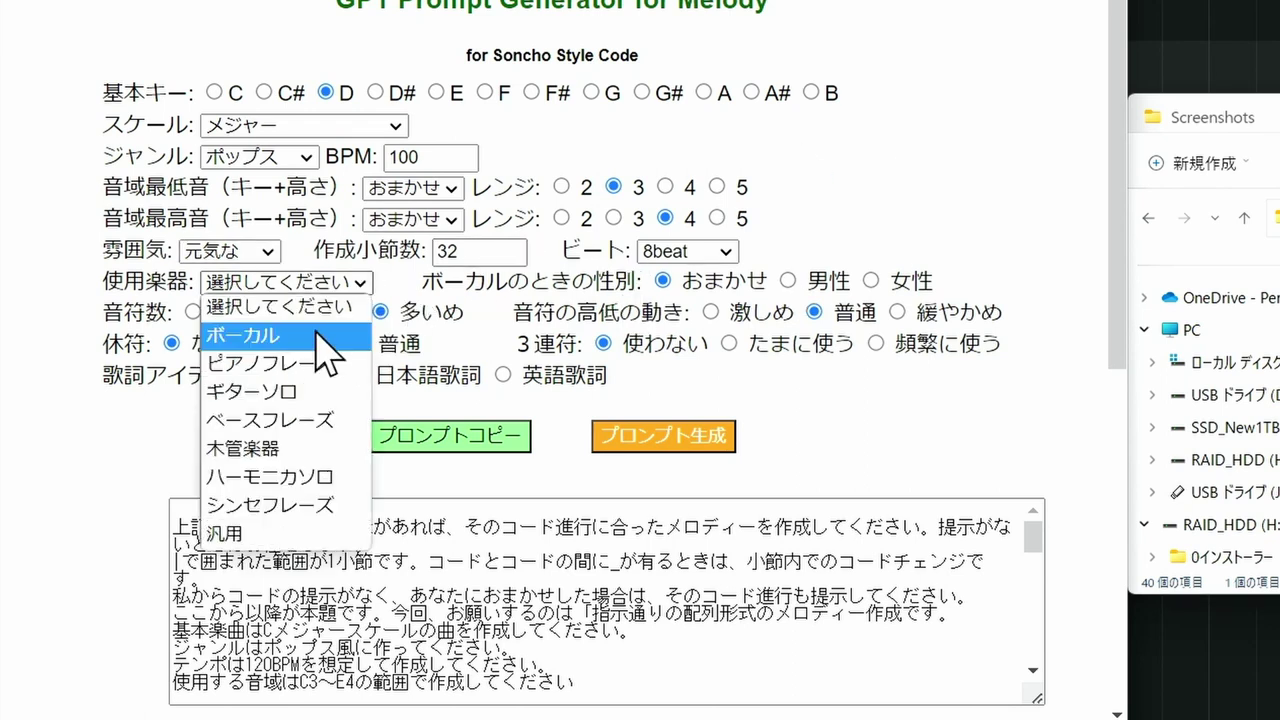
left_click(335, 363)
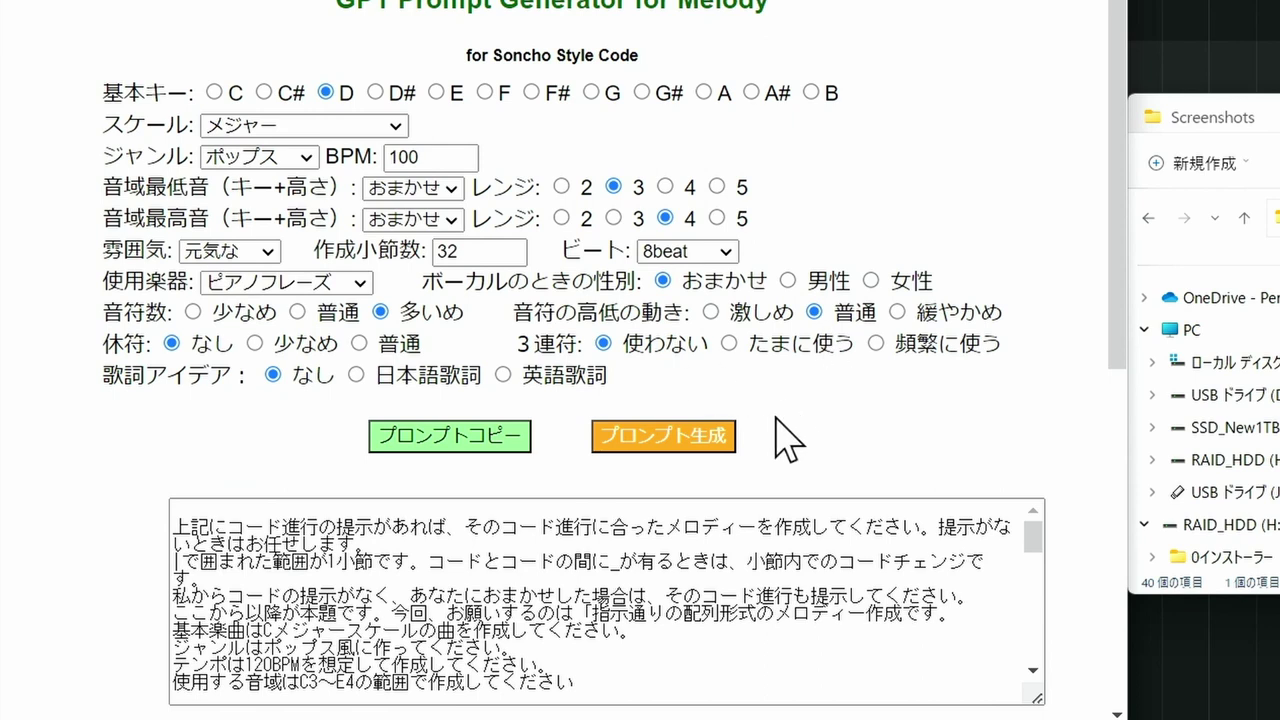
Step: Regenerate the D major 100 BPM melody prompt and copy it to the clipboard
left_click(684, 446)
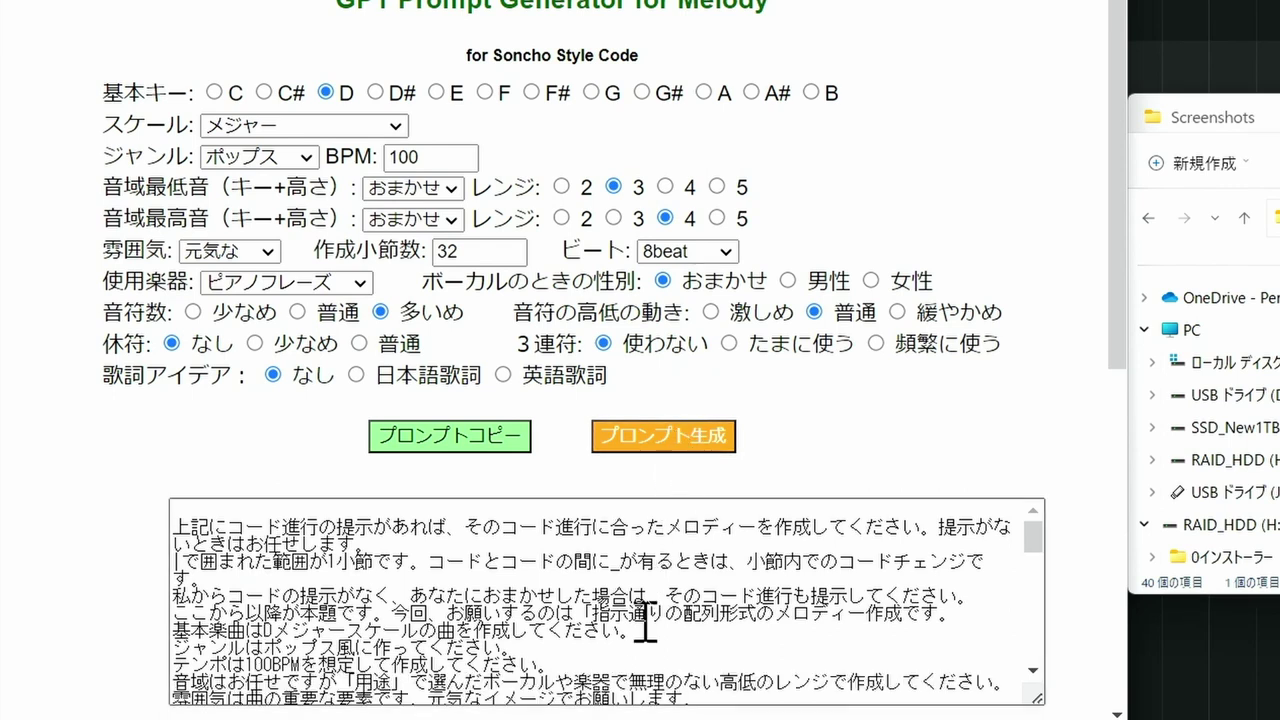
scroll(560, 660, "down", 5)
scroll(550, 650, "down", 5)
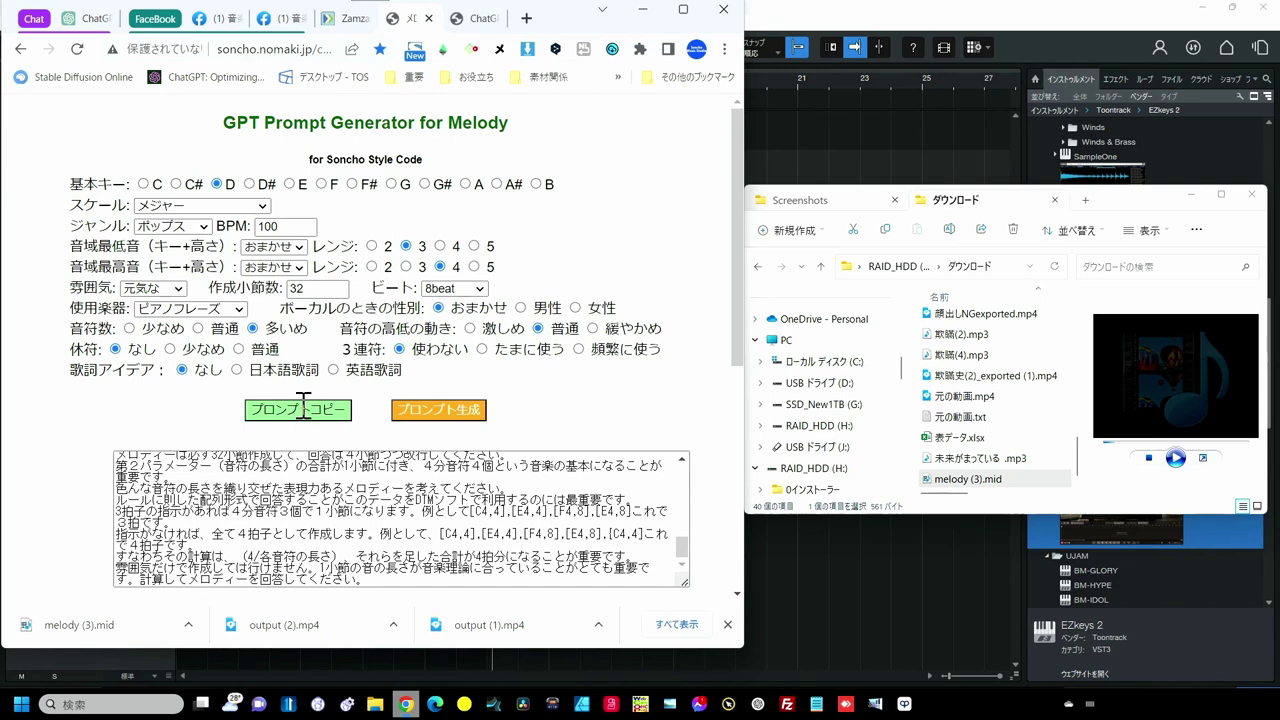
left_click(303, 410)
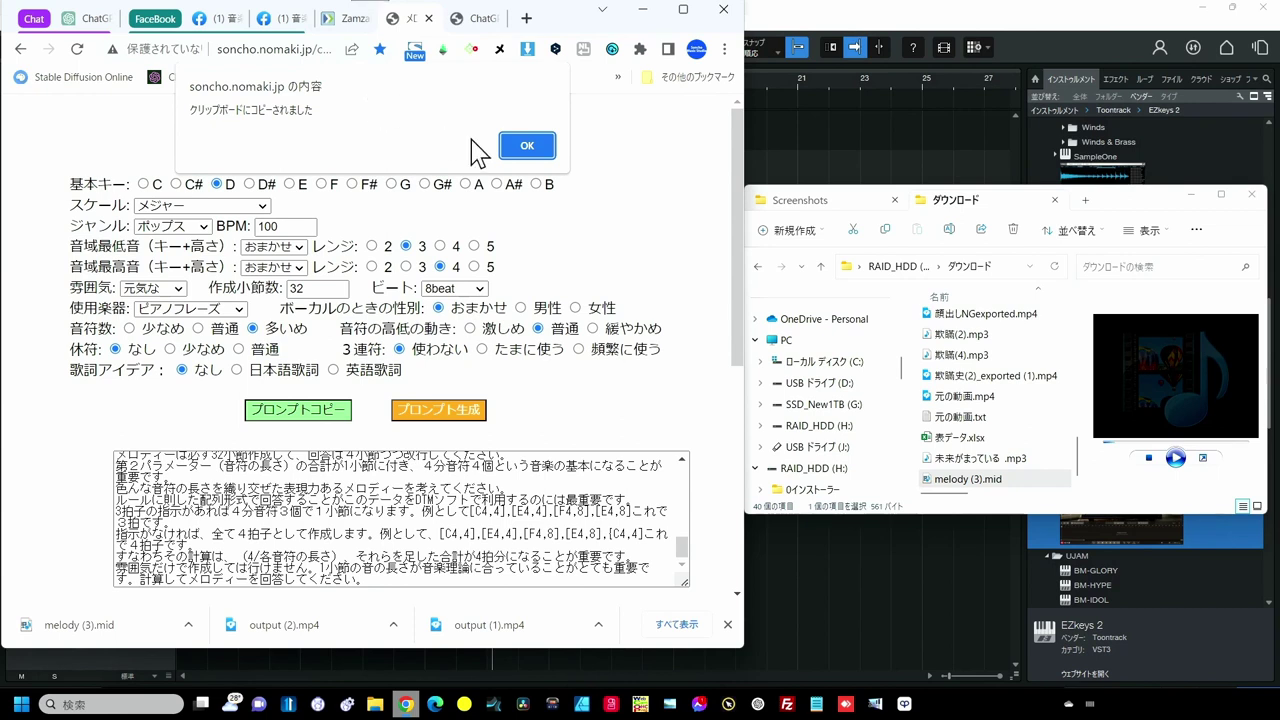
Step: Dismiss the copied-to-clipboard notice and return to the new GPT-4 chat in ChatGPT
left_click(523, 147)
left_click(92, 19)
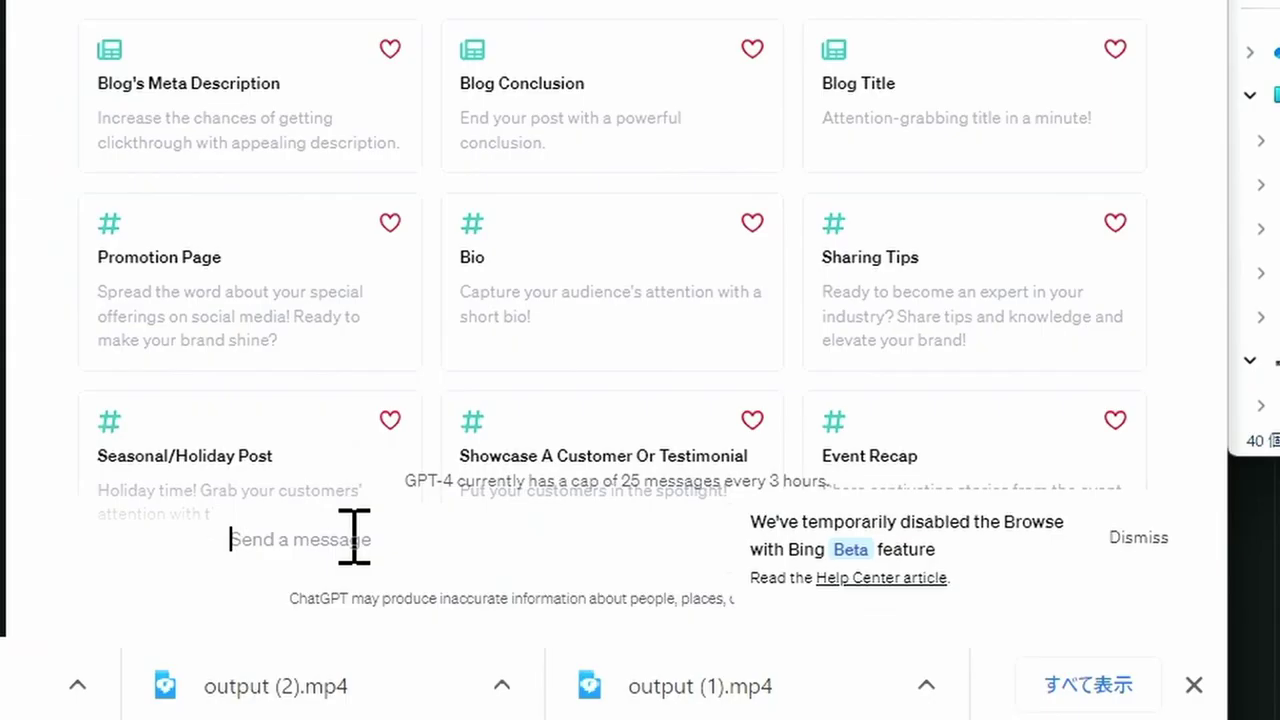
Step: Paste the copied D major melody prompt into the new chat and send it
left_click(354, 541)
key("ctrl+v")
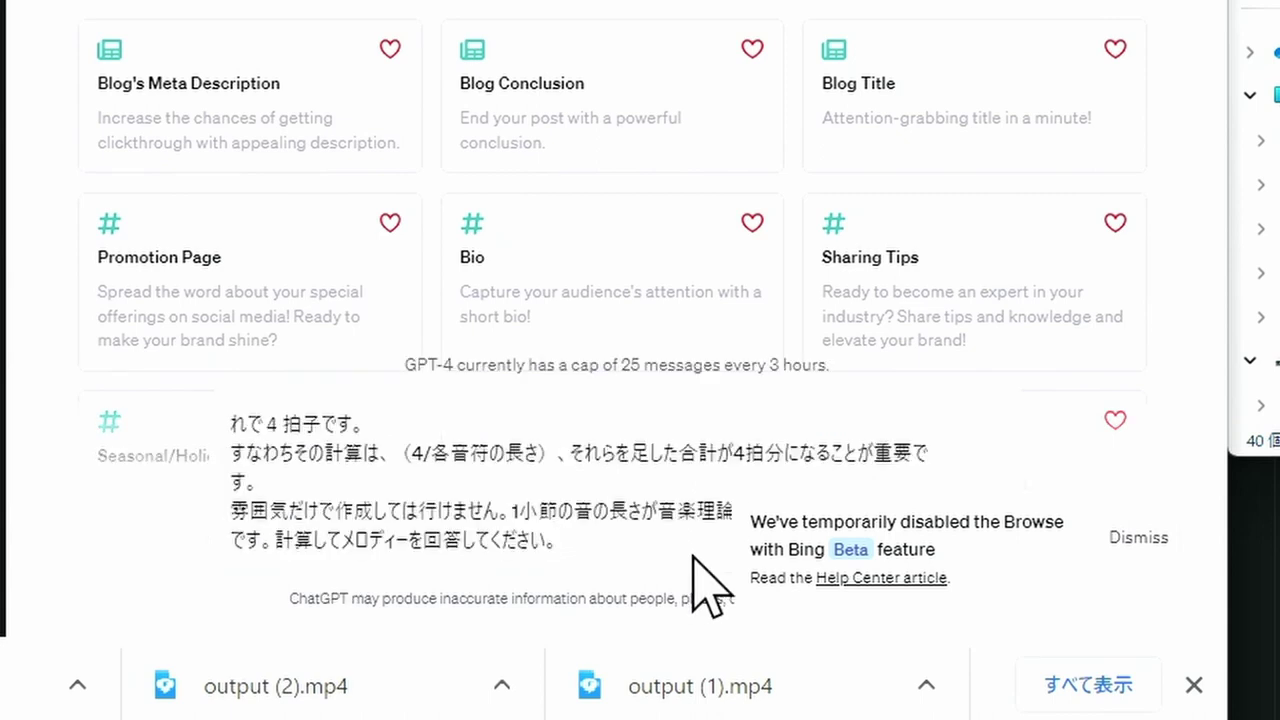
key("Return")
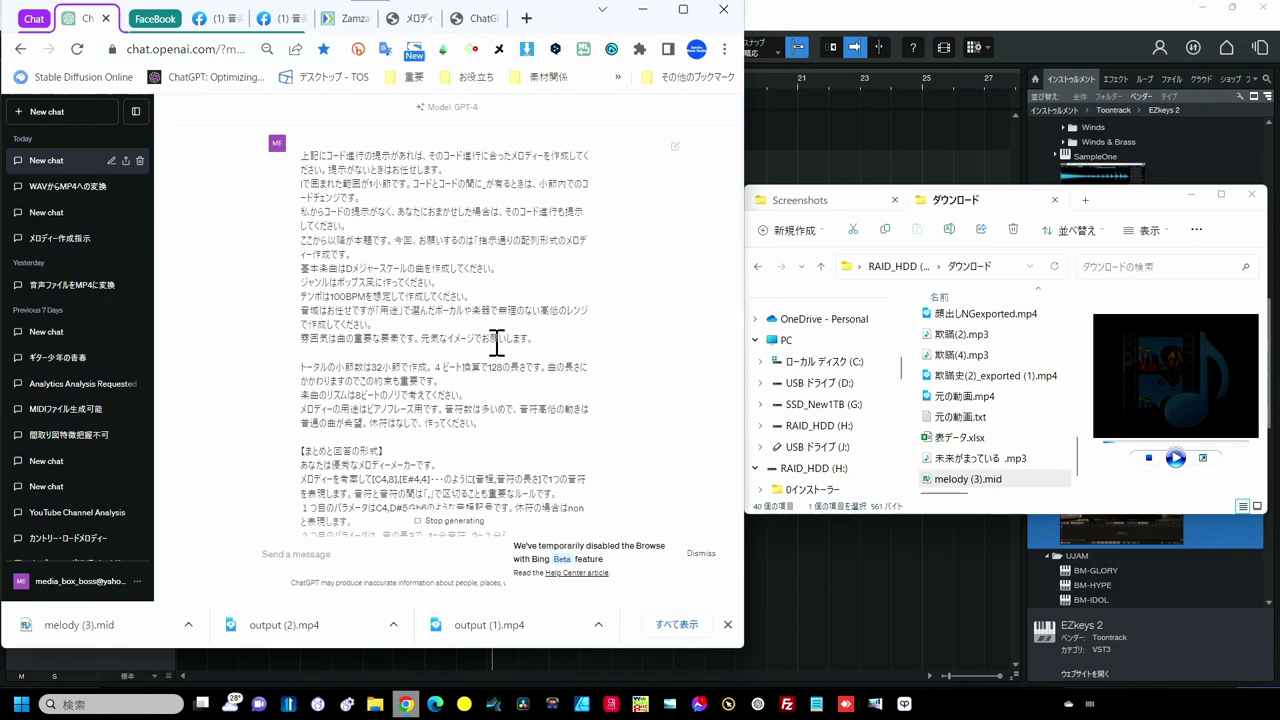
Step: Follow ChatGPT's reply until the D major chord progression and 32-bar melody are complete
scroll(497, 343, "down", 3)
scroll(497, 343, "down", 3)
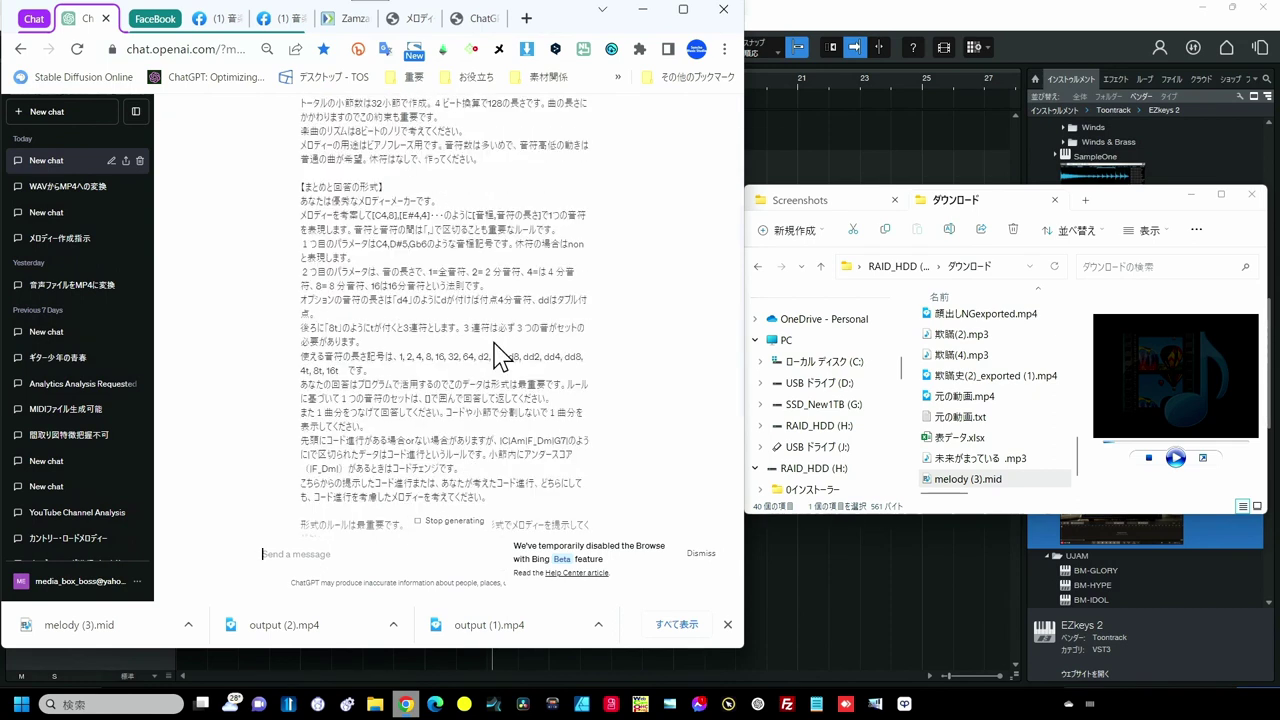
scroll(497, 343, "down", 3)
scroll(497, 343, "down", 5)
scroll(497, 343, "down", 3)
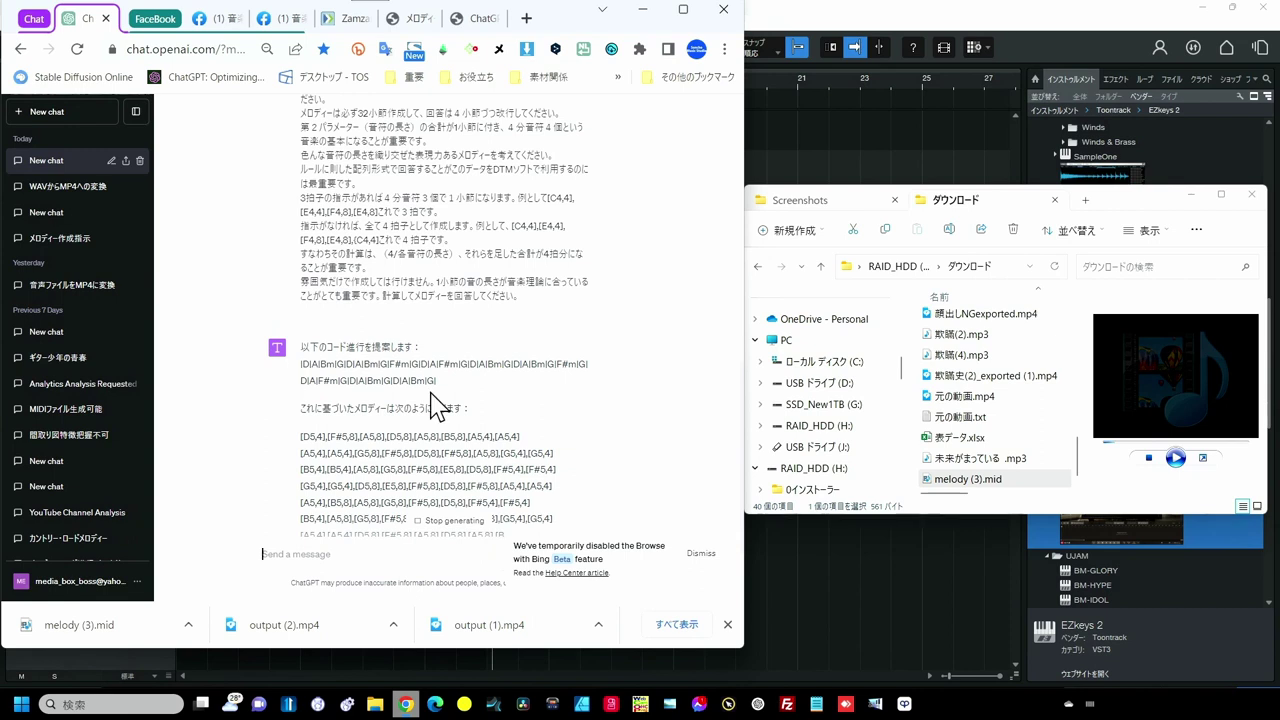
scroll(450, 380, "down", 2)
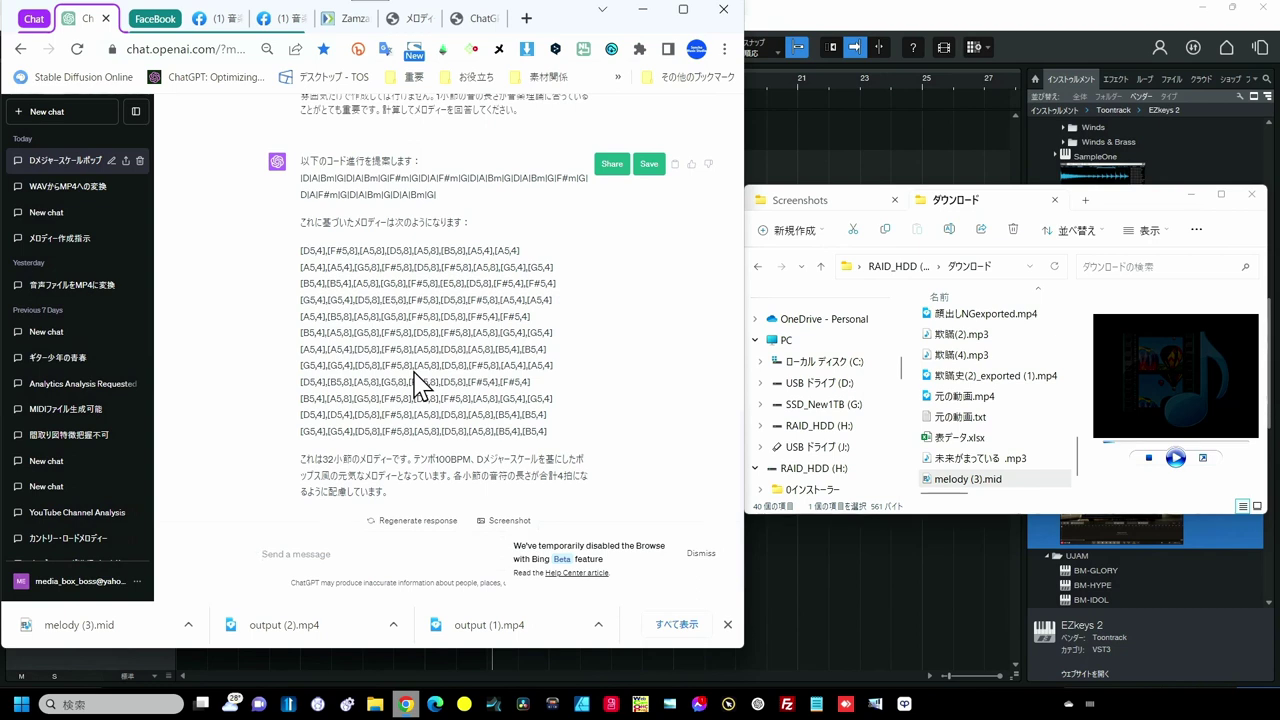
Step: Copy ChatGPT's full melody note code and return to the GPT Melody Player page
left_click_drag(561, 440, 298, 250)
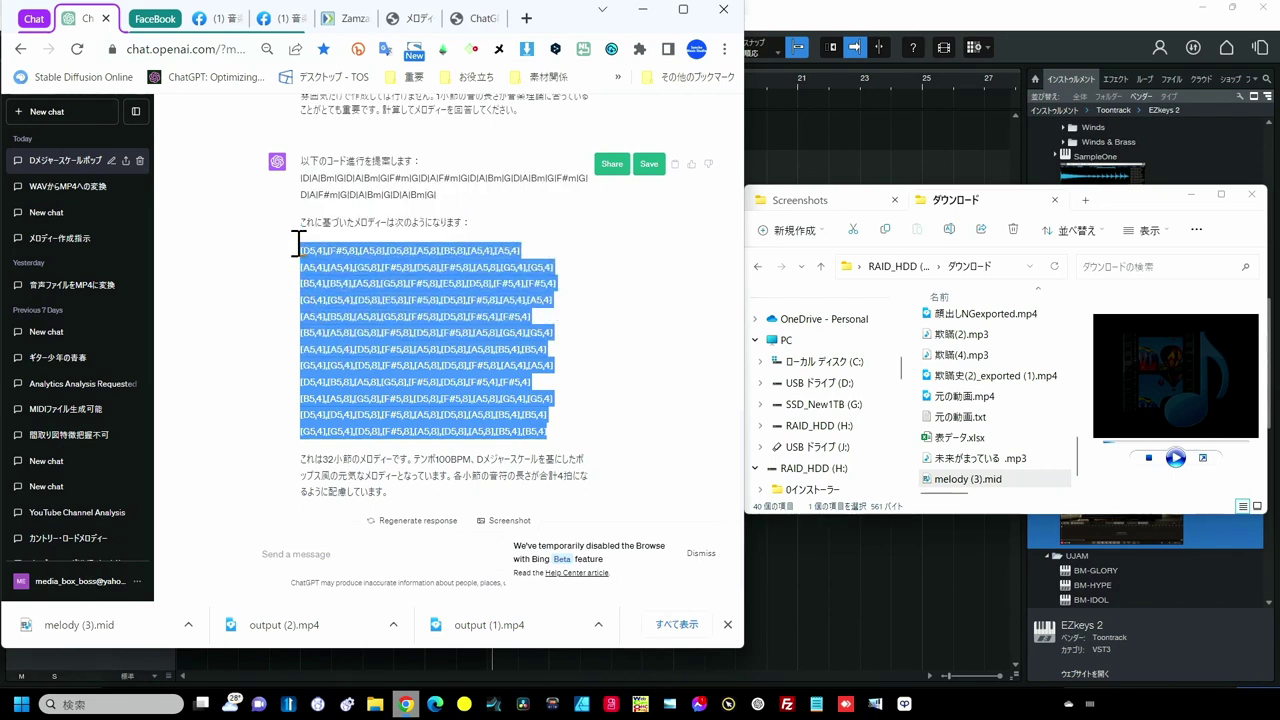
right_click(380, 288)
left_click(410, 302)
left_click(462, 18)
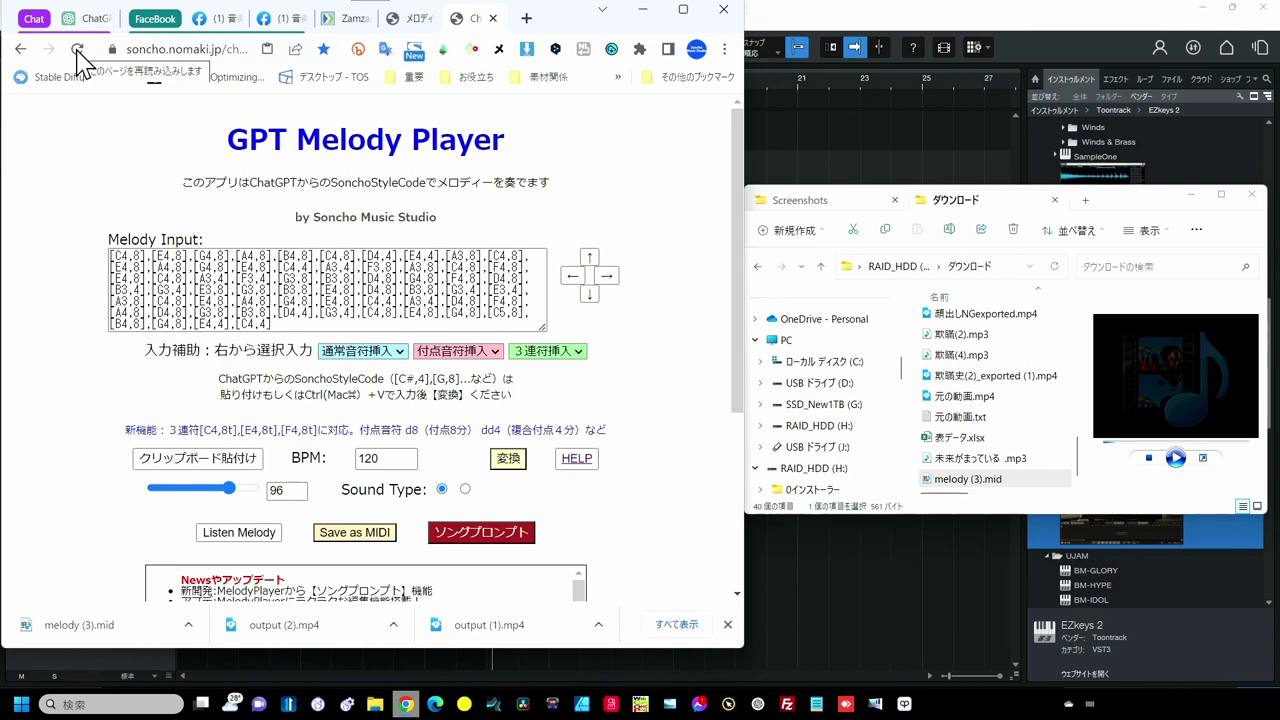
Step: Reload the player, paste the D-based melody, and set tempo 100 BPM and volume 87
left_click(77, 48)
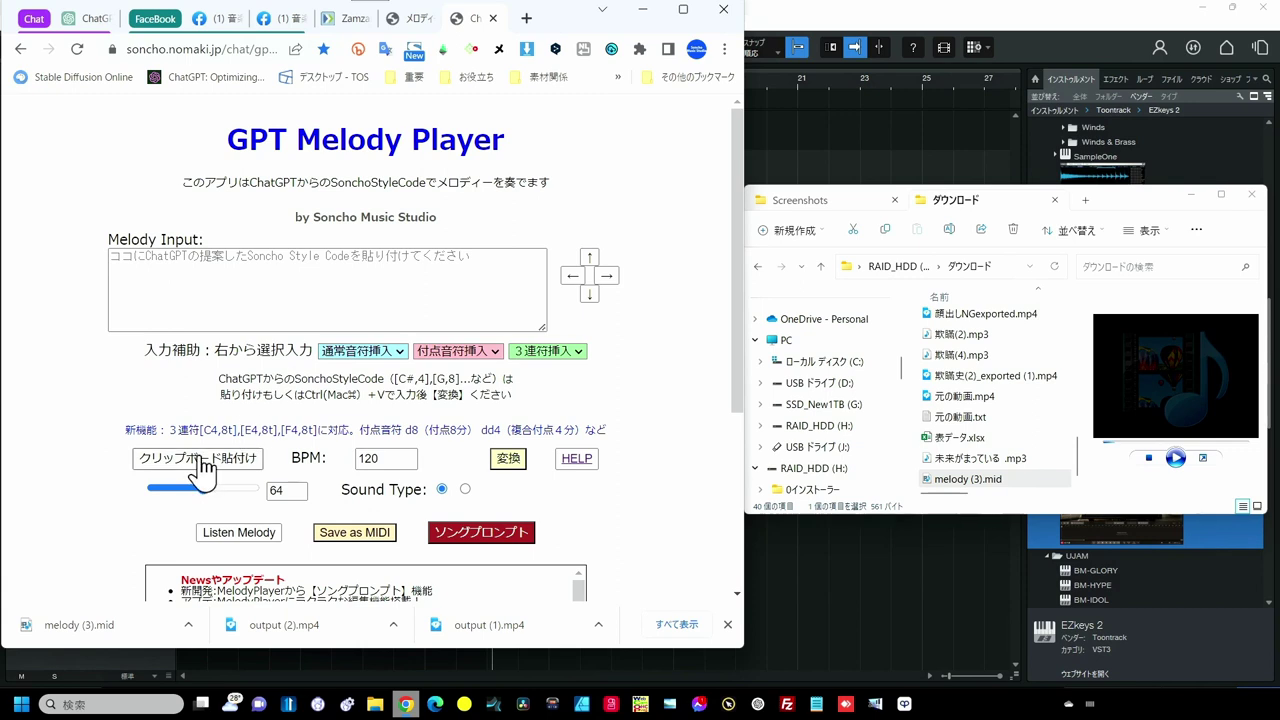
left_click(201, 462)
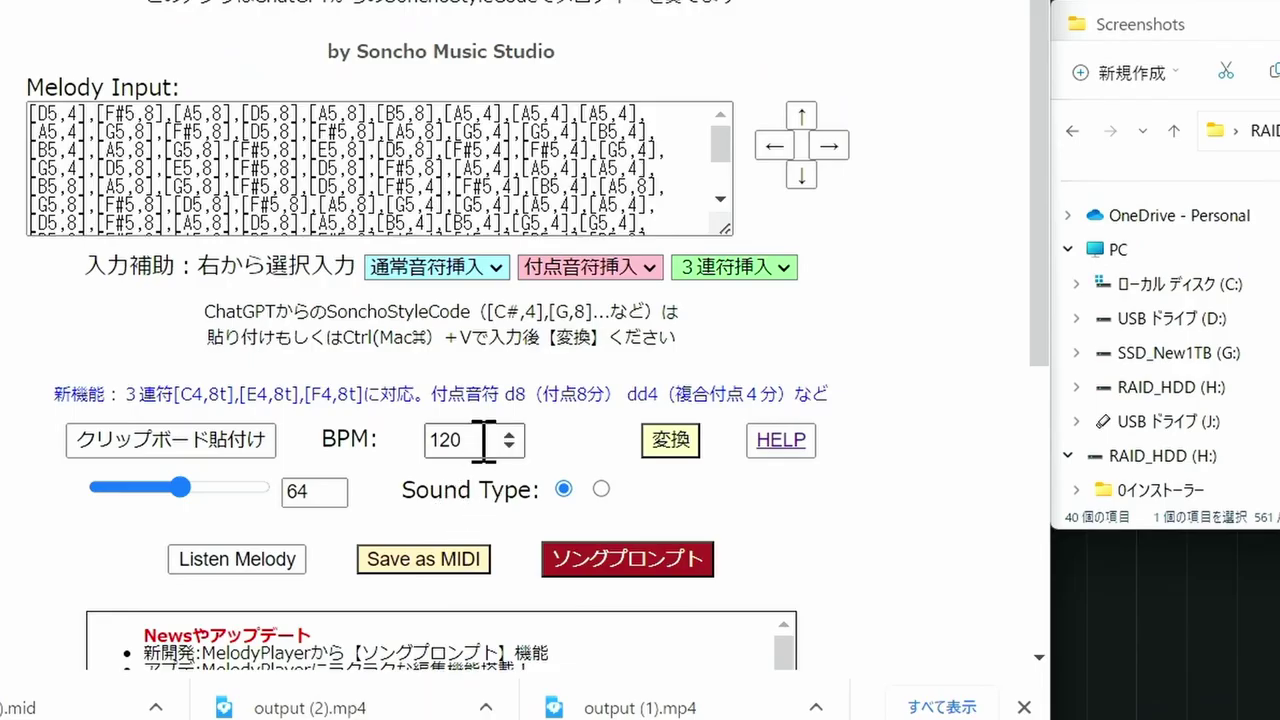
left_click_drag(385, 459, 341, 456)
type("100")
left_click(131, 540)
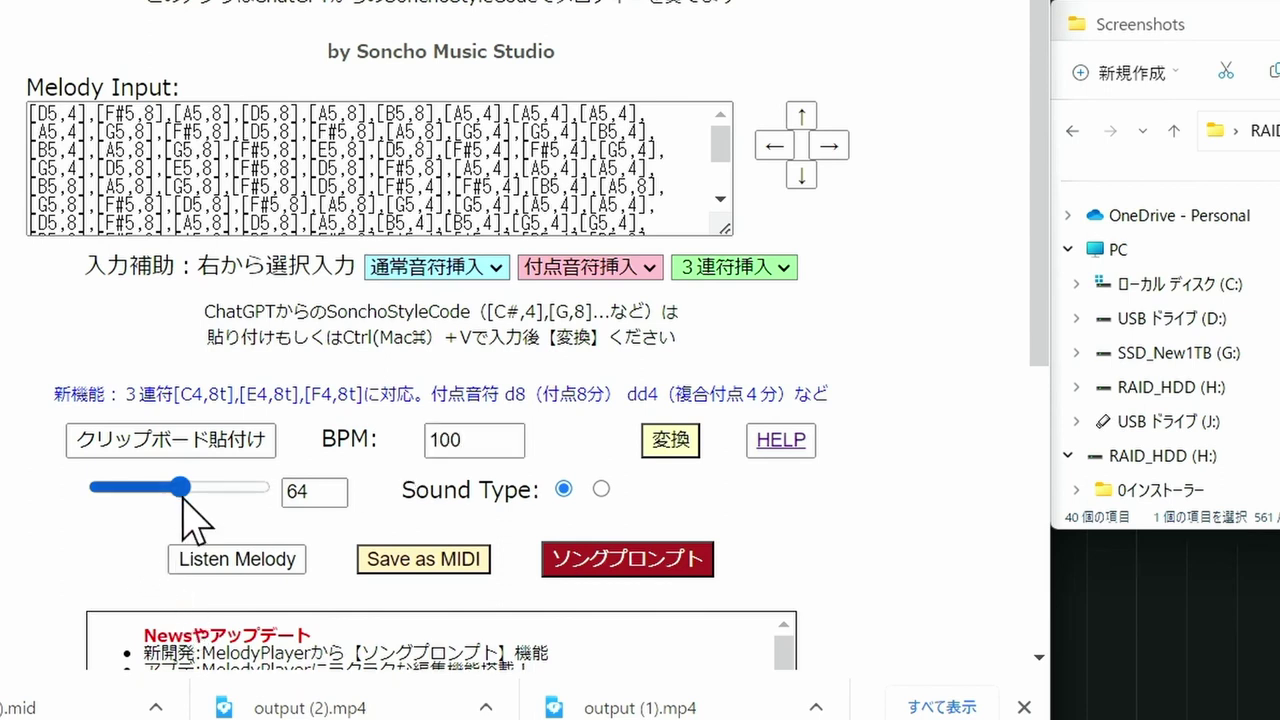
left_click_drag(182, 492, 209, 497)
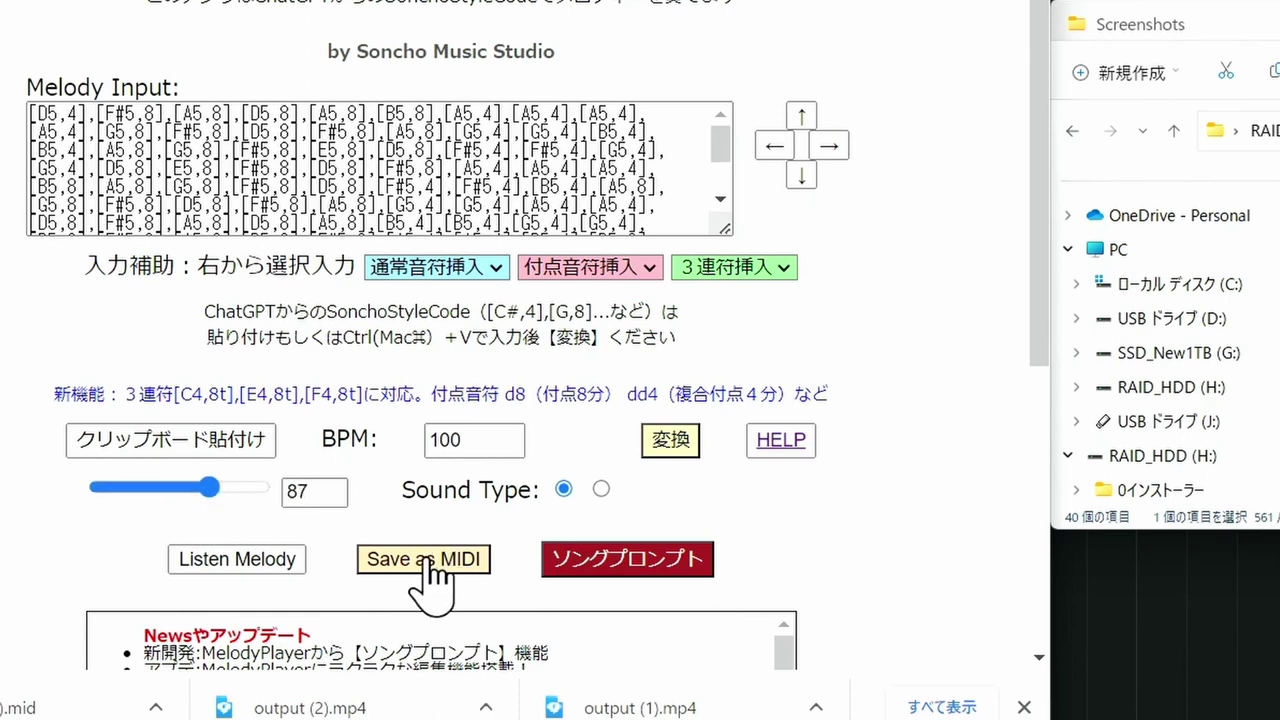
Step: Export the melody as melody (4).mid into the Downloads folder
left_click(428, 562)
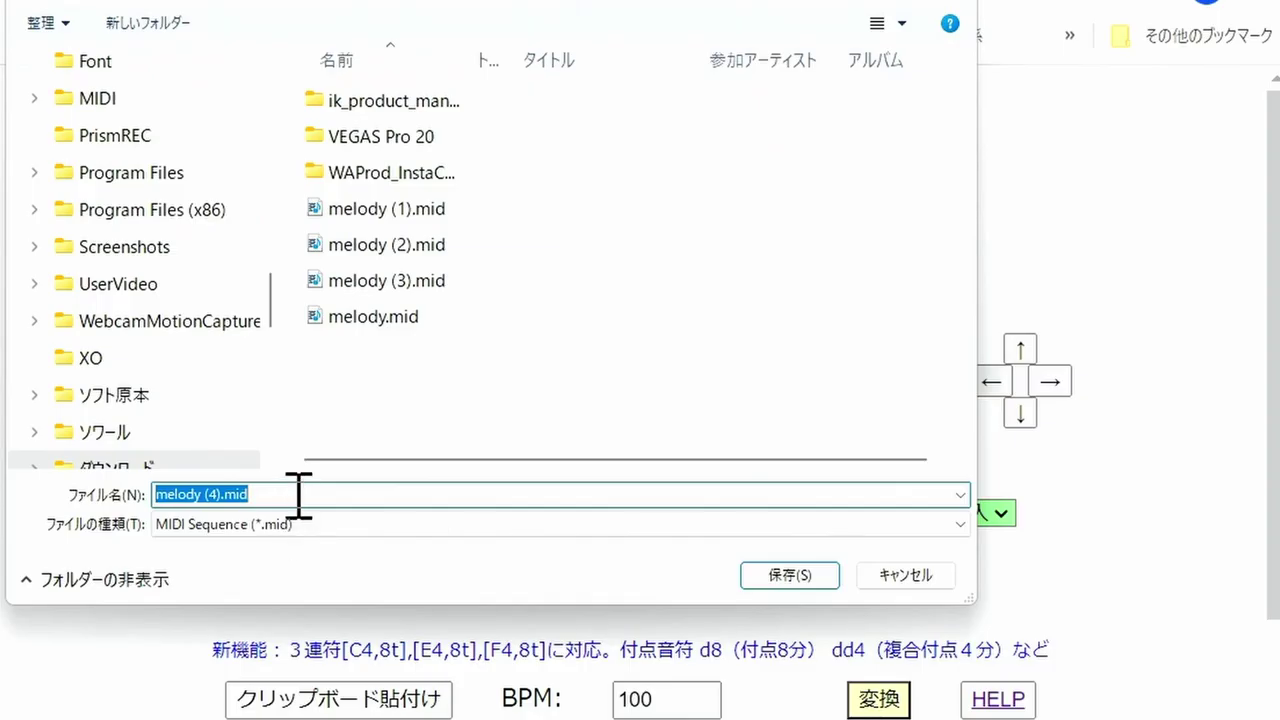
left_click(788, 575)
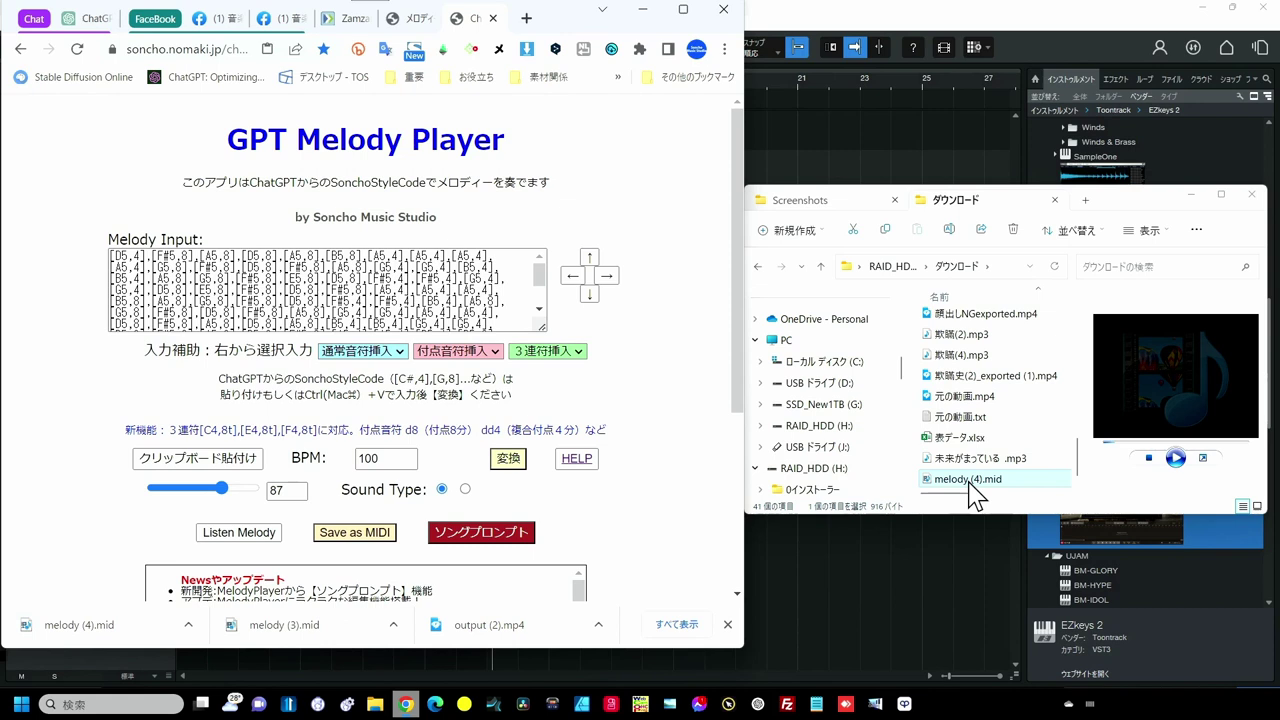
Step: Play a preview of melody (4).mid in the Explorer preview pane
left_click(1176, 458)
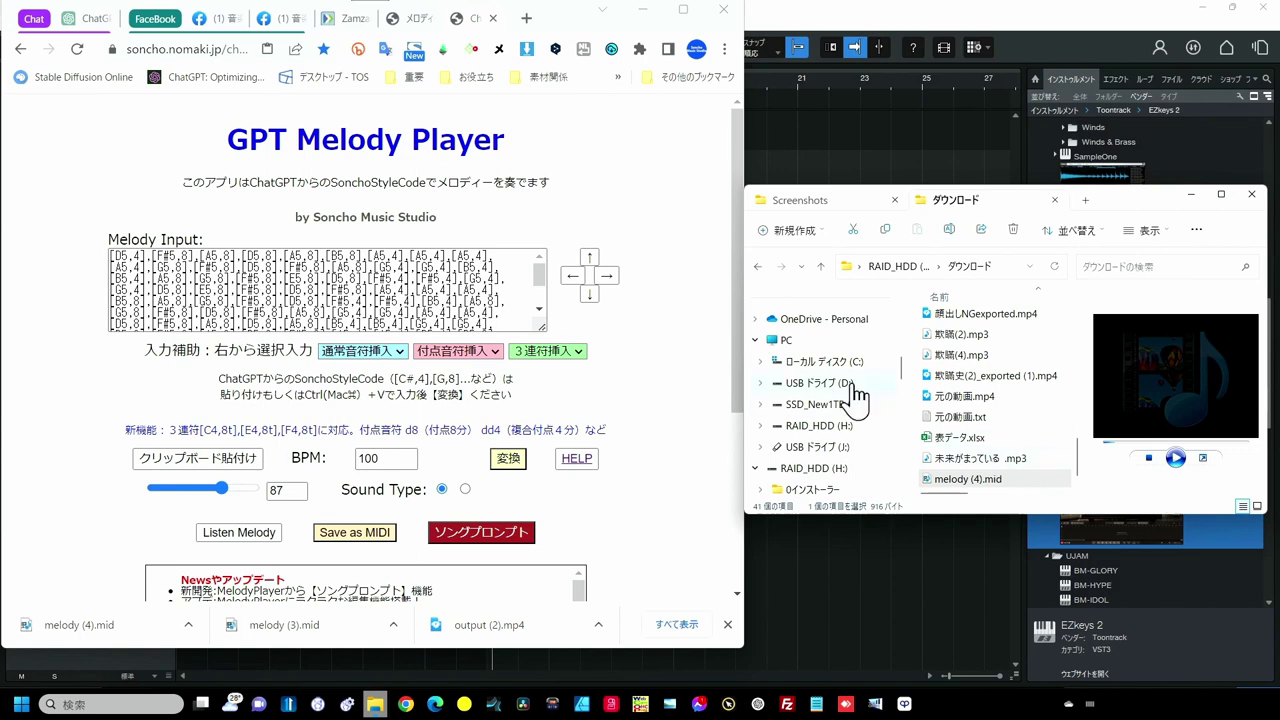
Step: Ask ChatGPT '後半をもう少し大胆なメロディーに変更してください' to make the second half bolder
left_click(98, 20)
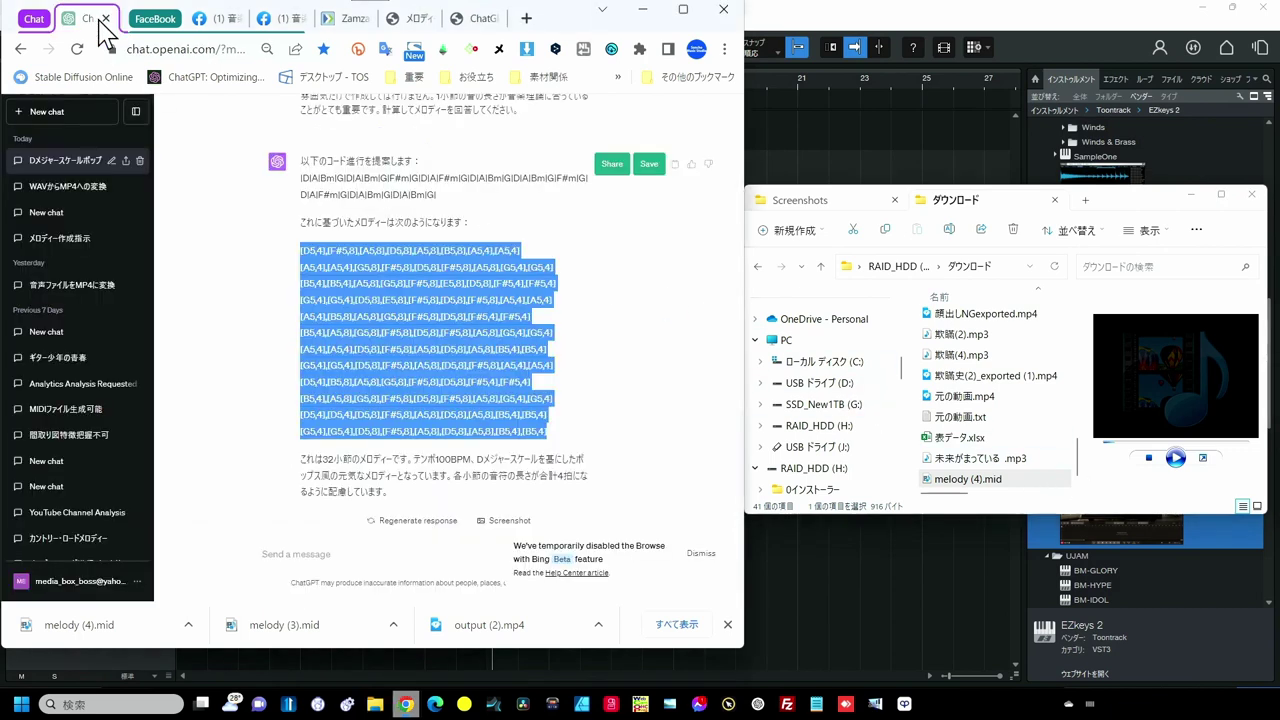
left_click(245, 307)
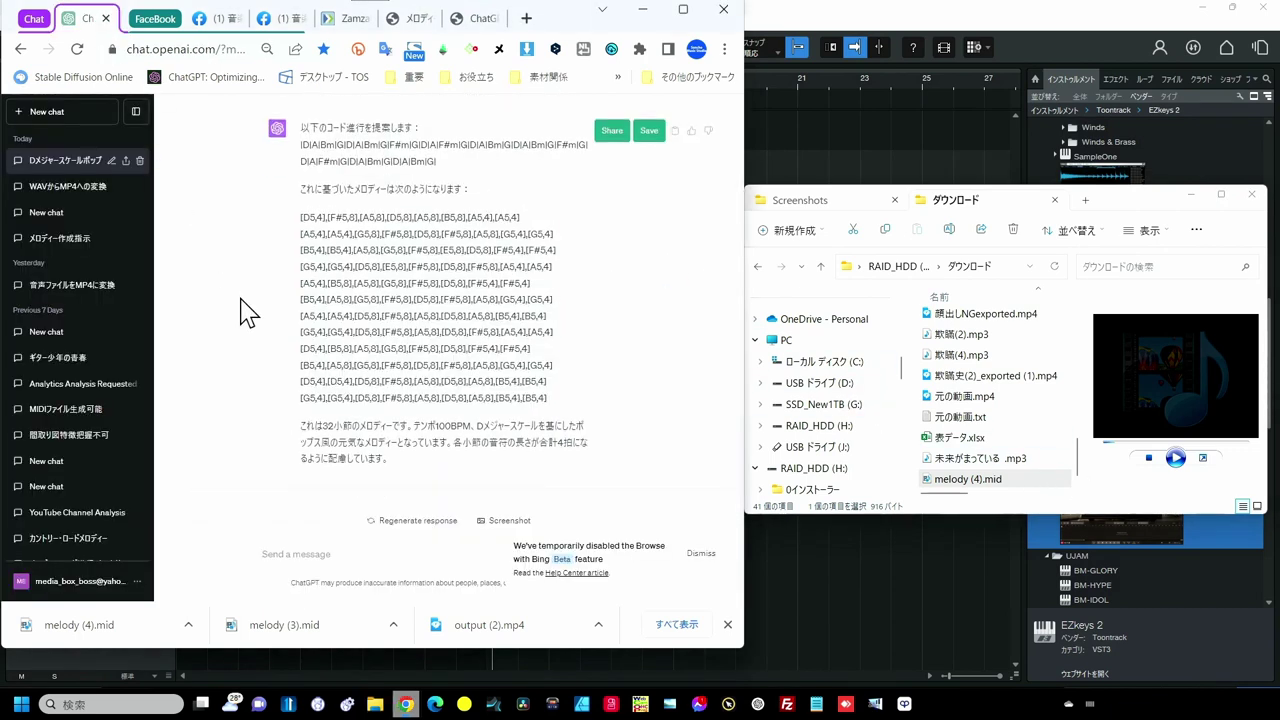
scroll(251, 309, "down", 1)
left_click(309, 555)
type("後半をもう少し大胆なメロディーに変更してください")
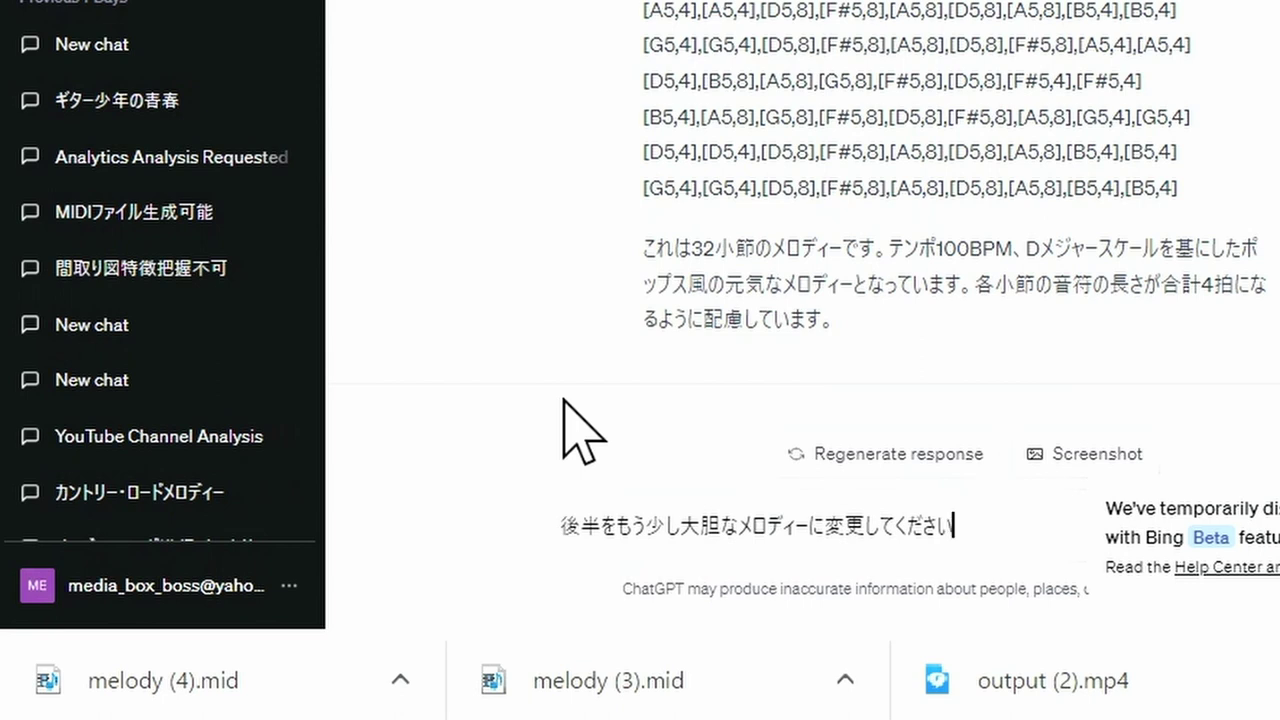
key("Return")
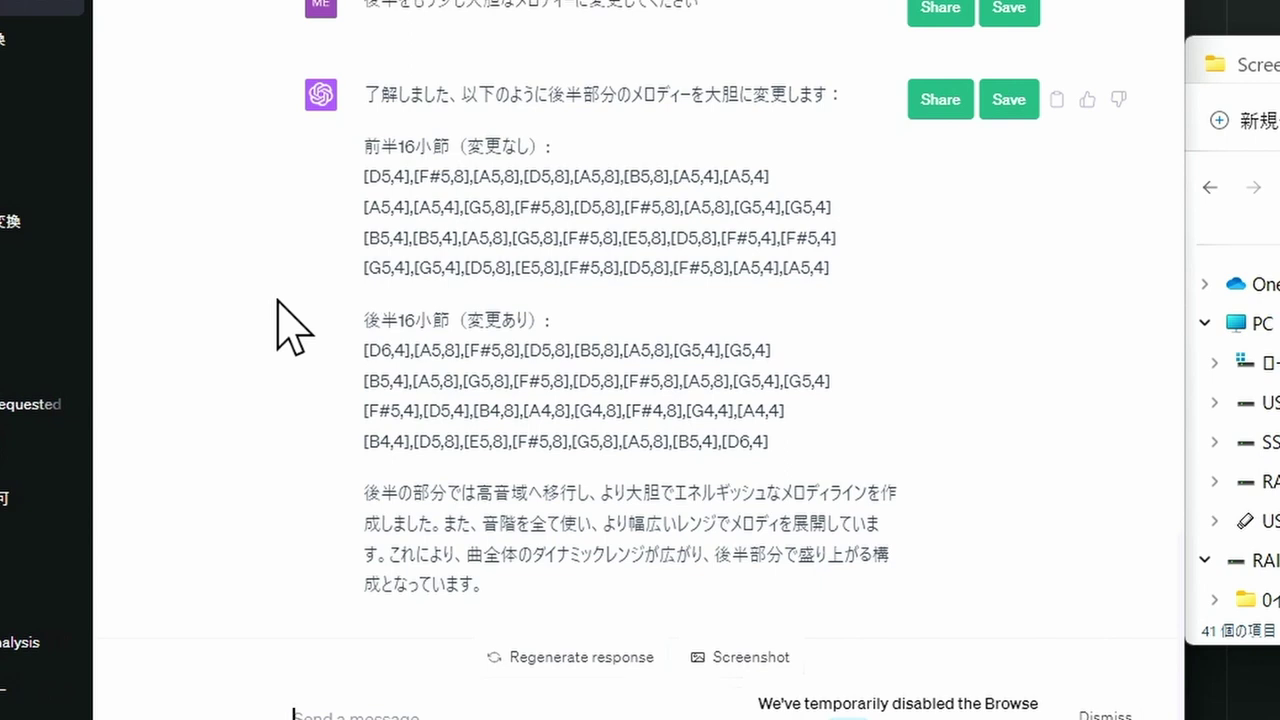
Step: Select ChatGPT's revised melody code, paste it into Melody Input, and scroll through to check it
mouse_move(770, 441)
left_mouse_down()
mouse_move(360, 243)
mouse_move(517, 157)
left_mouse_up()
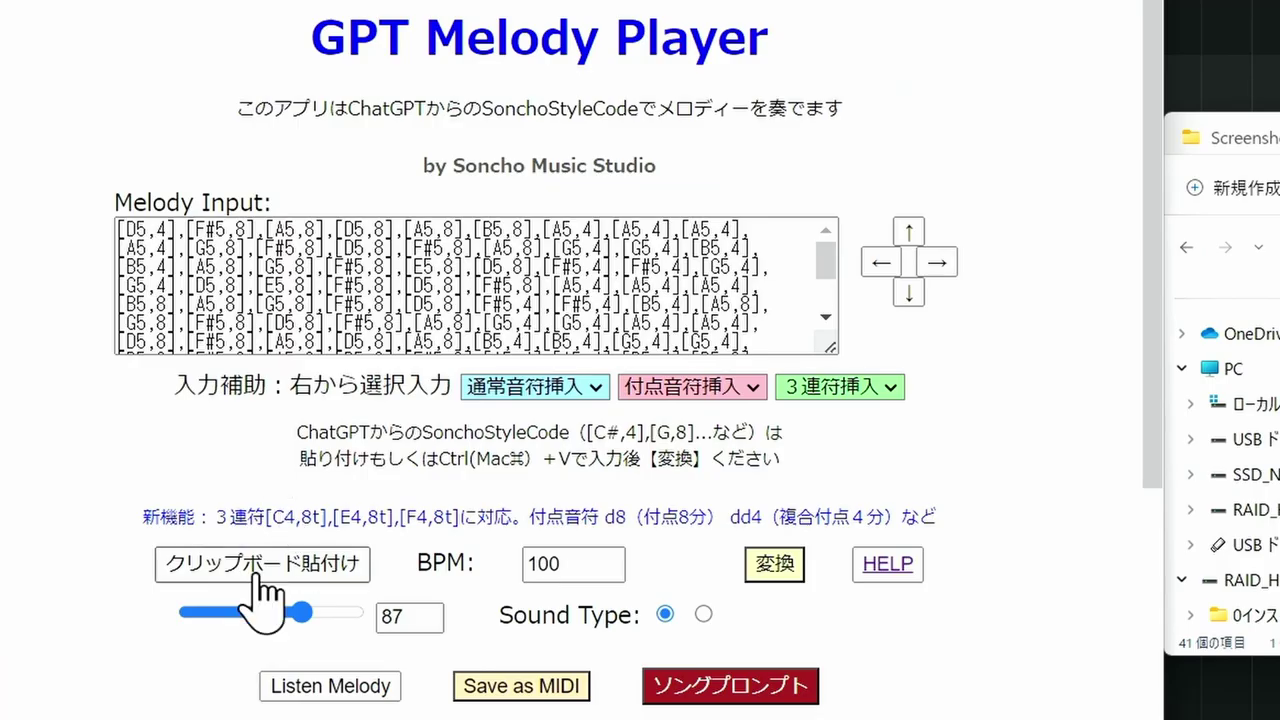
left_click(258, 580)
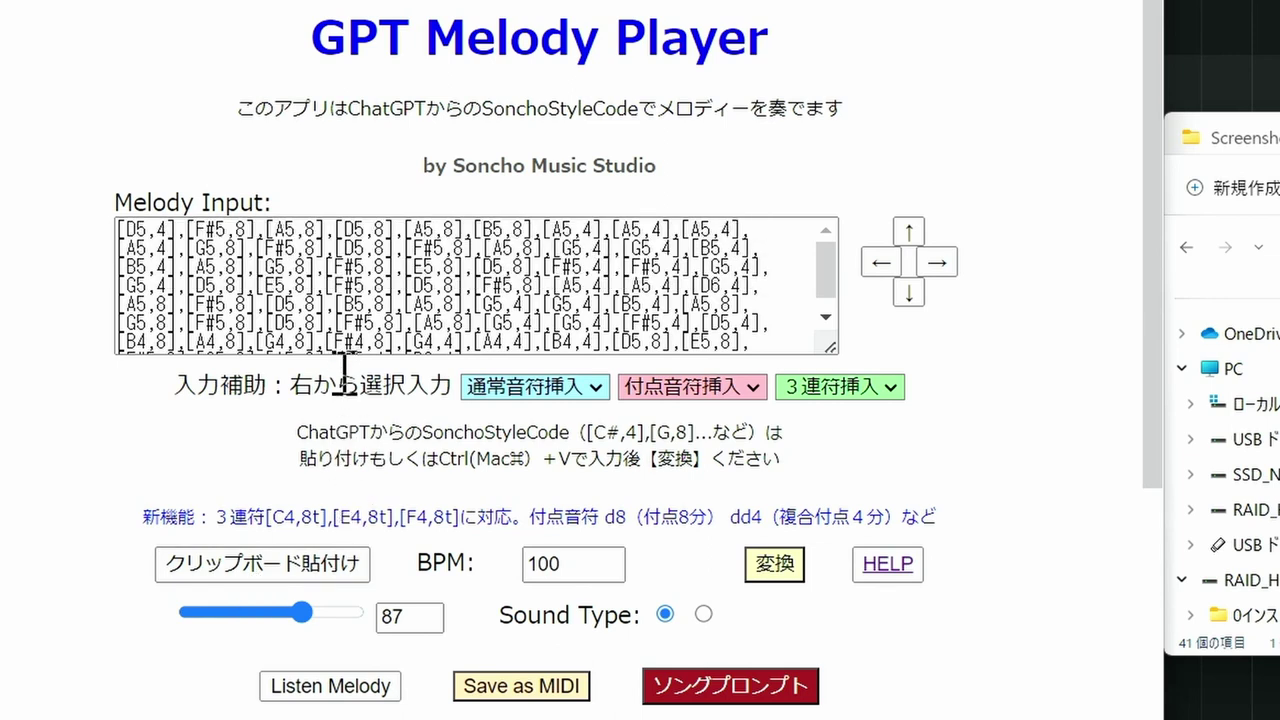
scroll(347, 318, "down", 1)
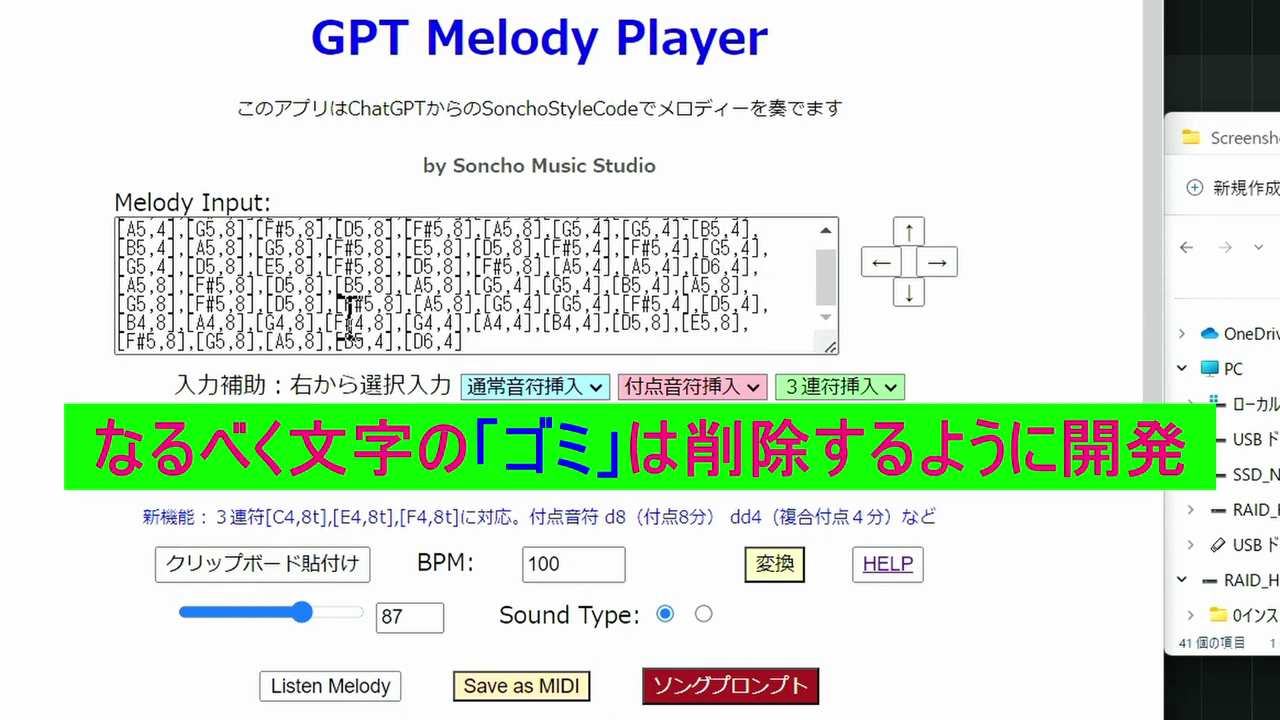
scroll(348, 320, "up", 1)
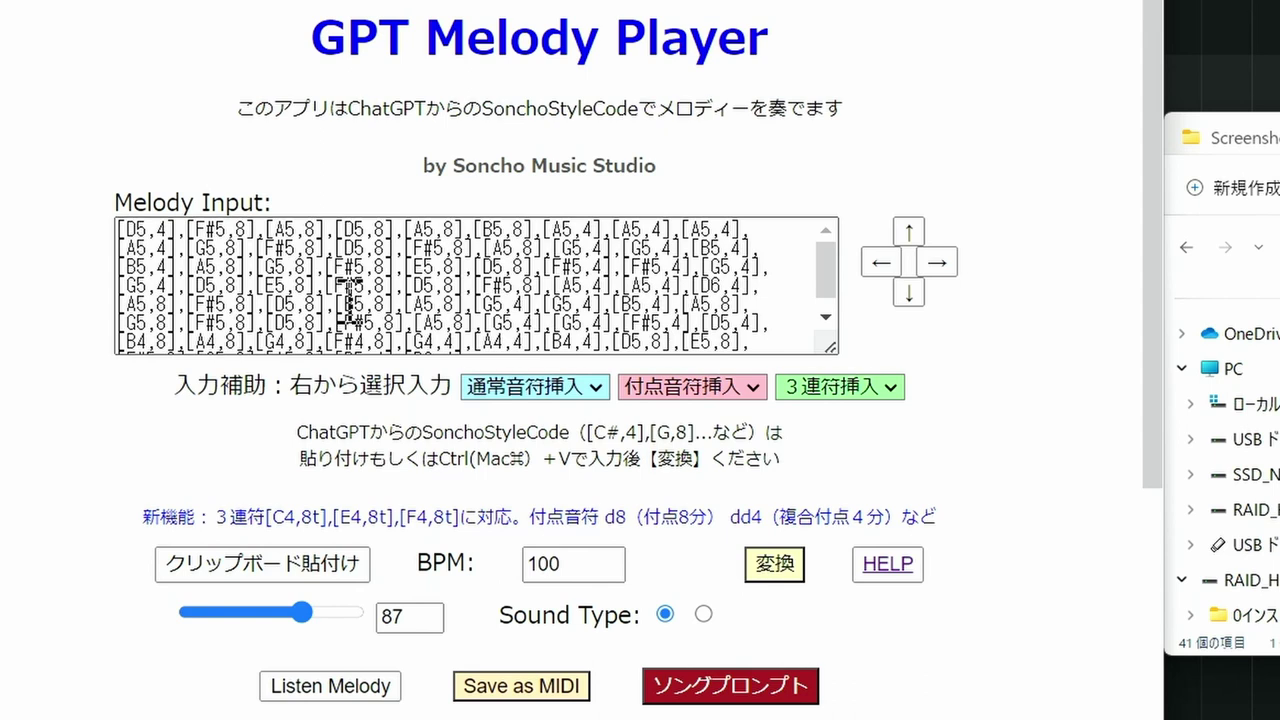
scroll(347, 290, "down", 1)
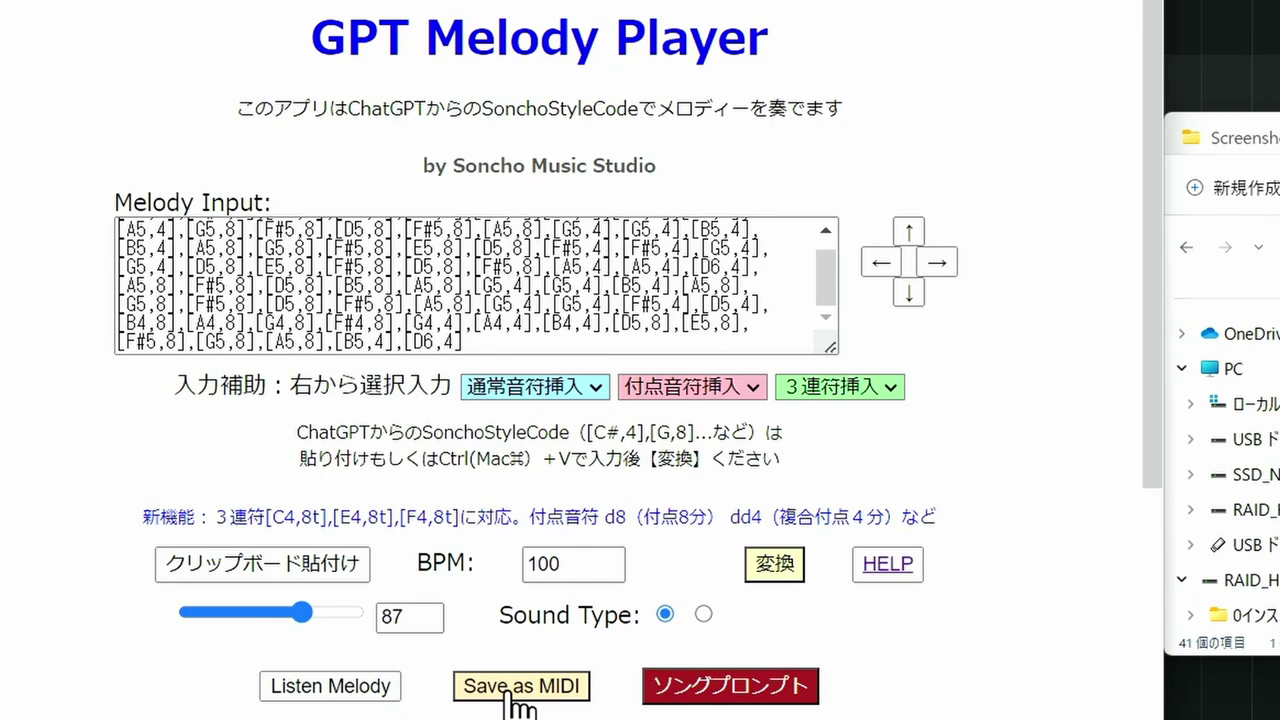
Step: Save the revised melody as melody (5).mid and preview it from Downloads
left_click(512, 688)
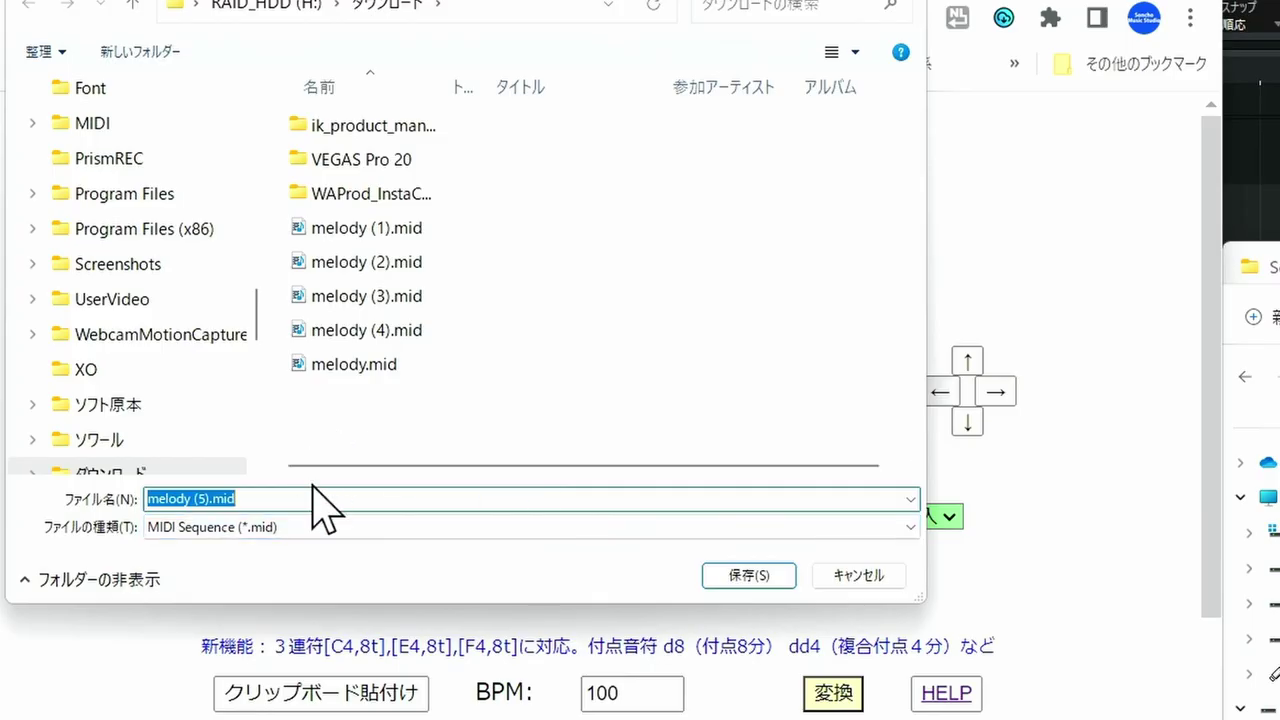
left_click(731, 580)
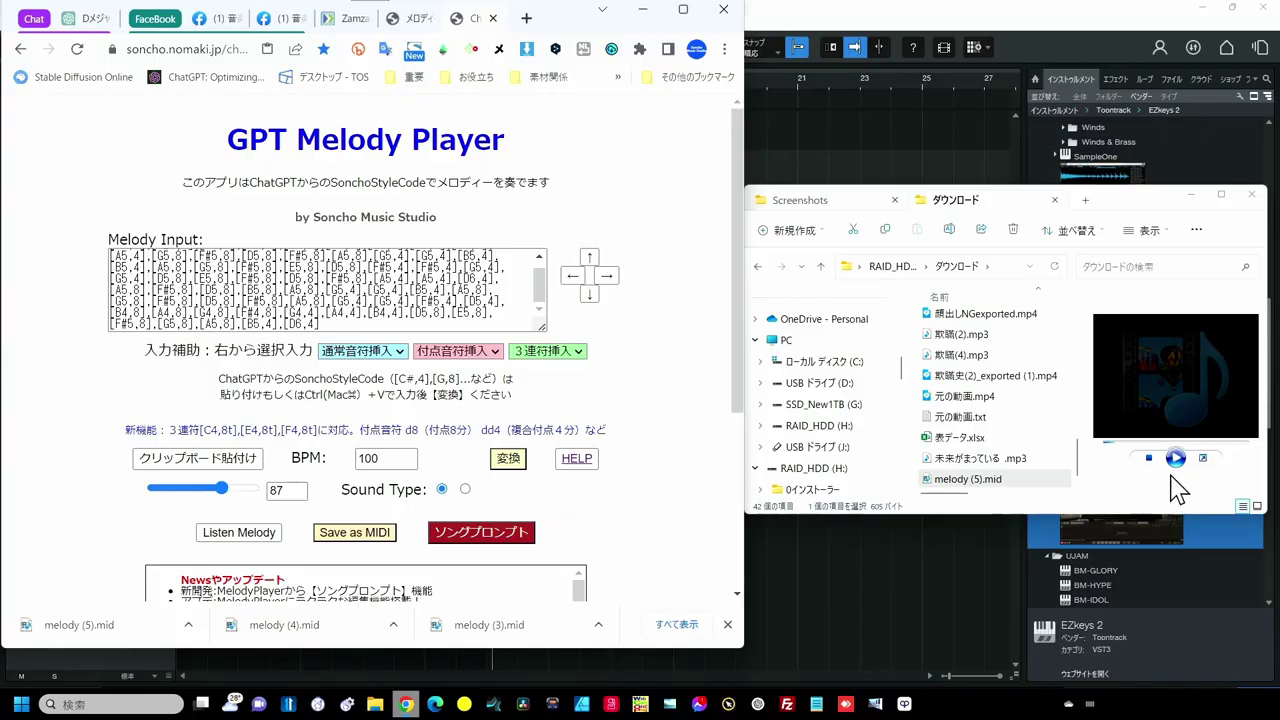
left_click(1175, 458)
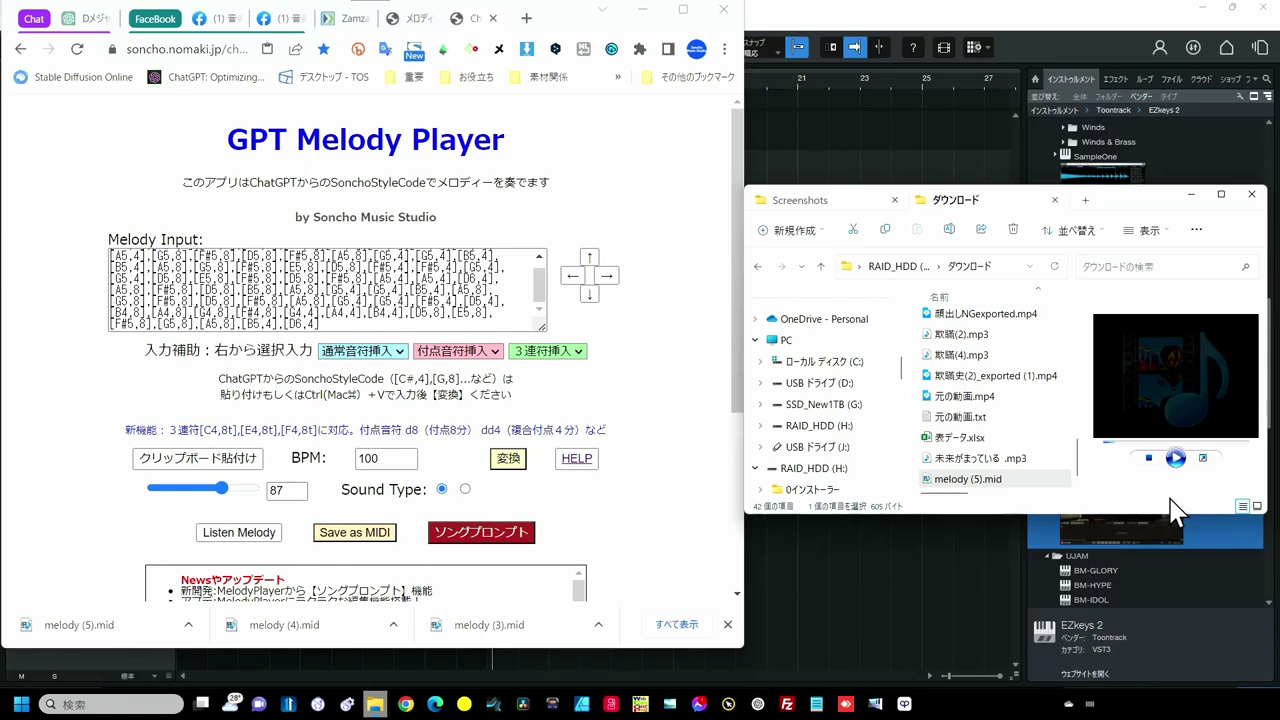
left_click(481, 532)
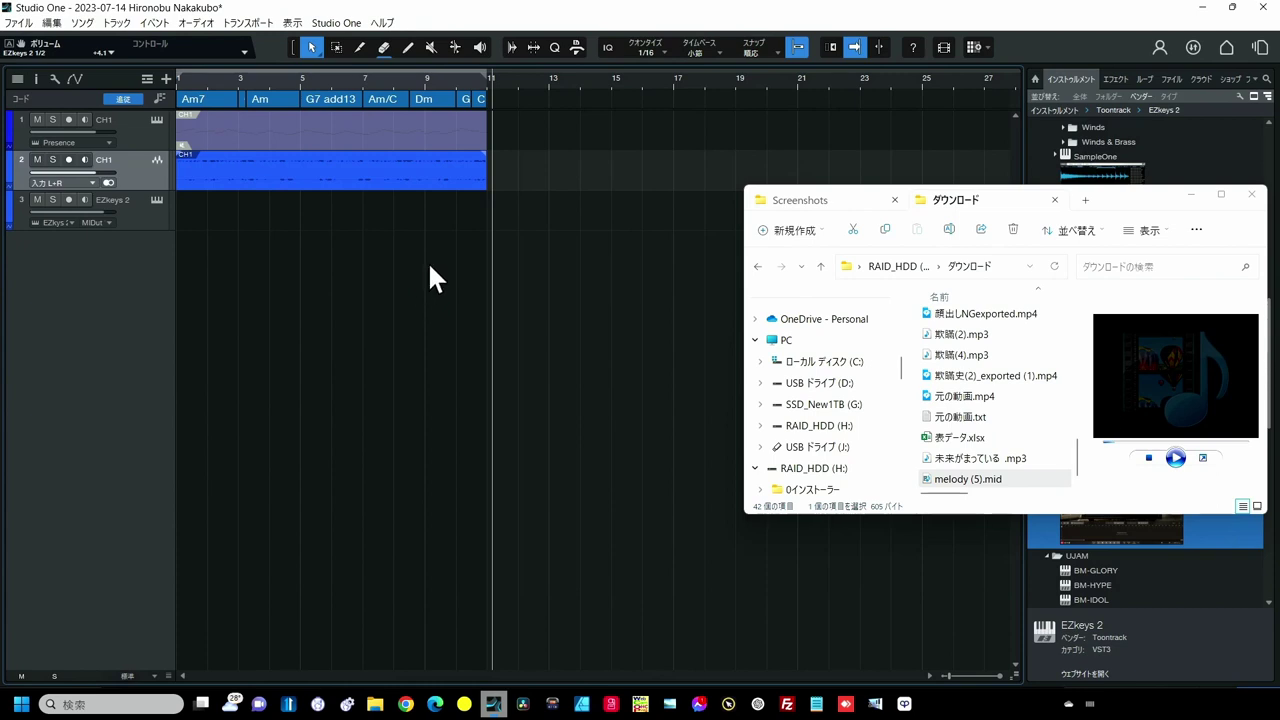
Step: Delete the old events, drop melody (5).mid onto track 1 at bar 1, and clear the chord track
left_click_drag(508, 188, 142, 118)
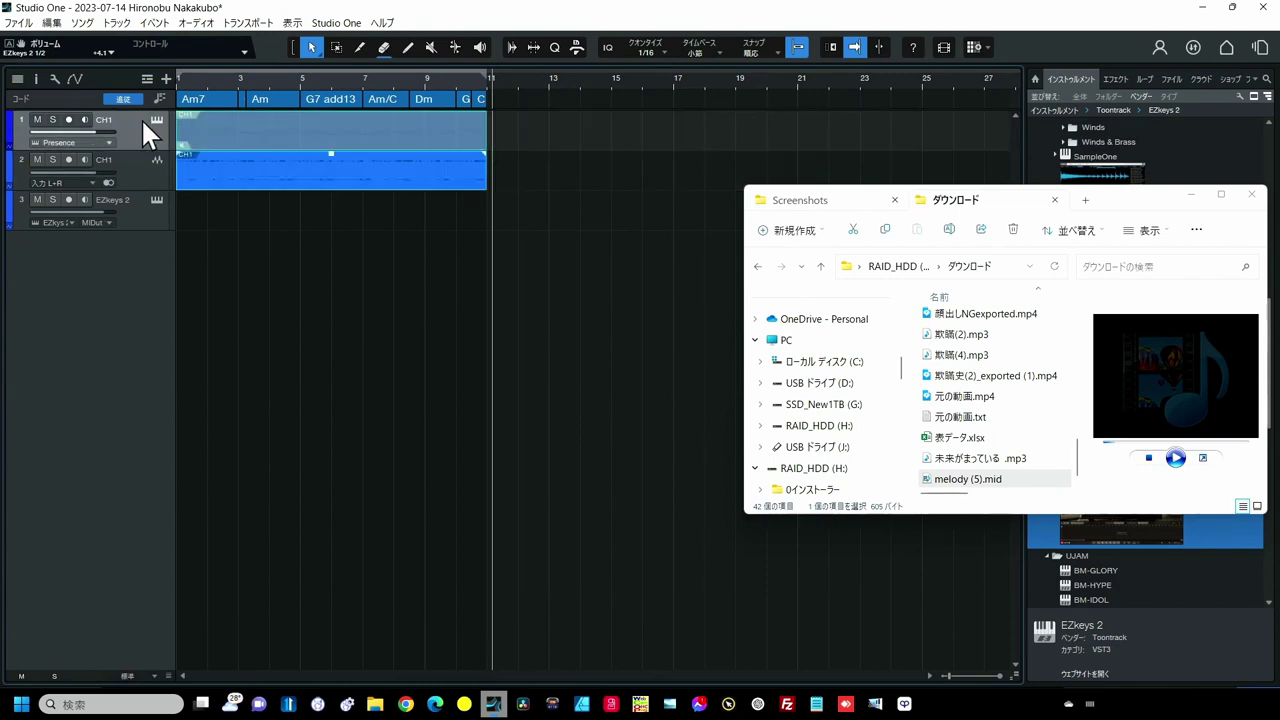
key("Delete")
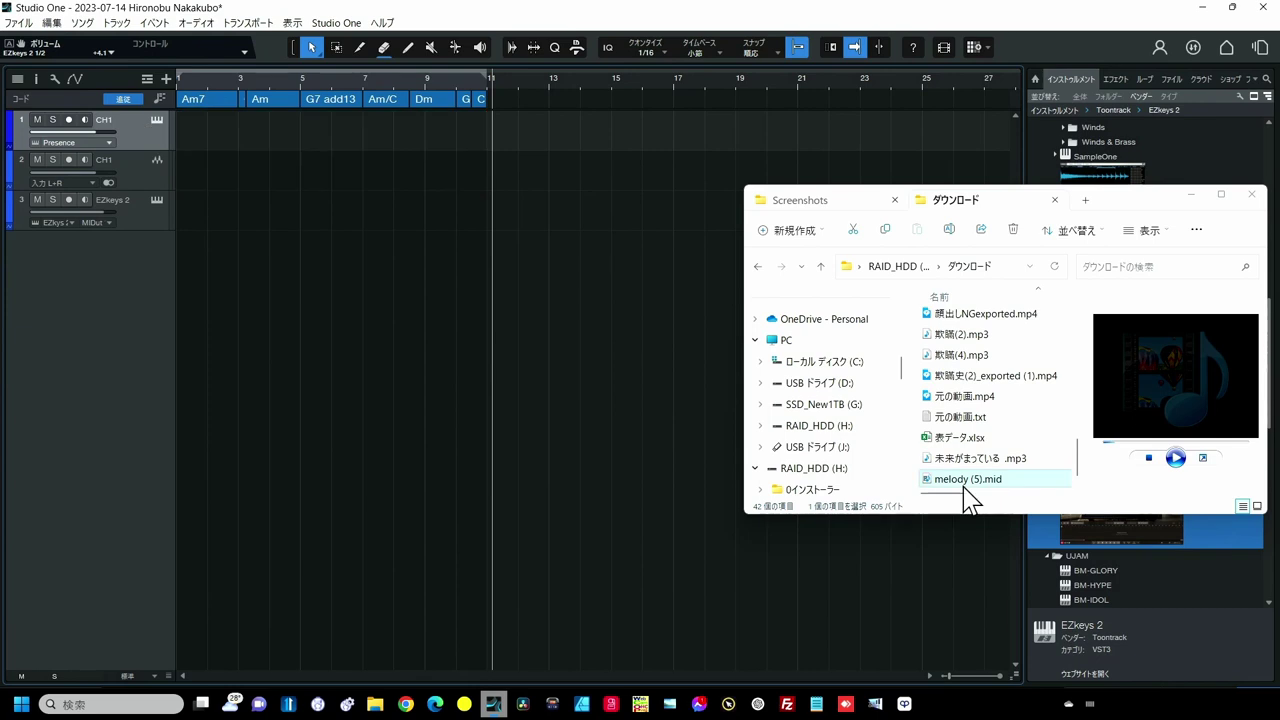
left_click_drag(968, 497, 232, 158)
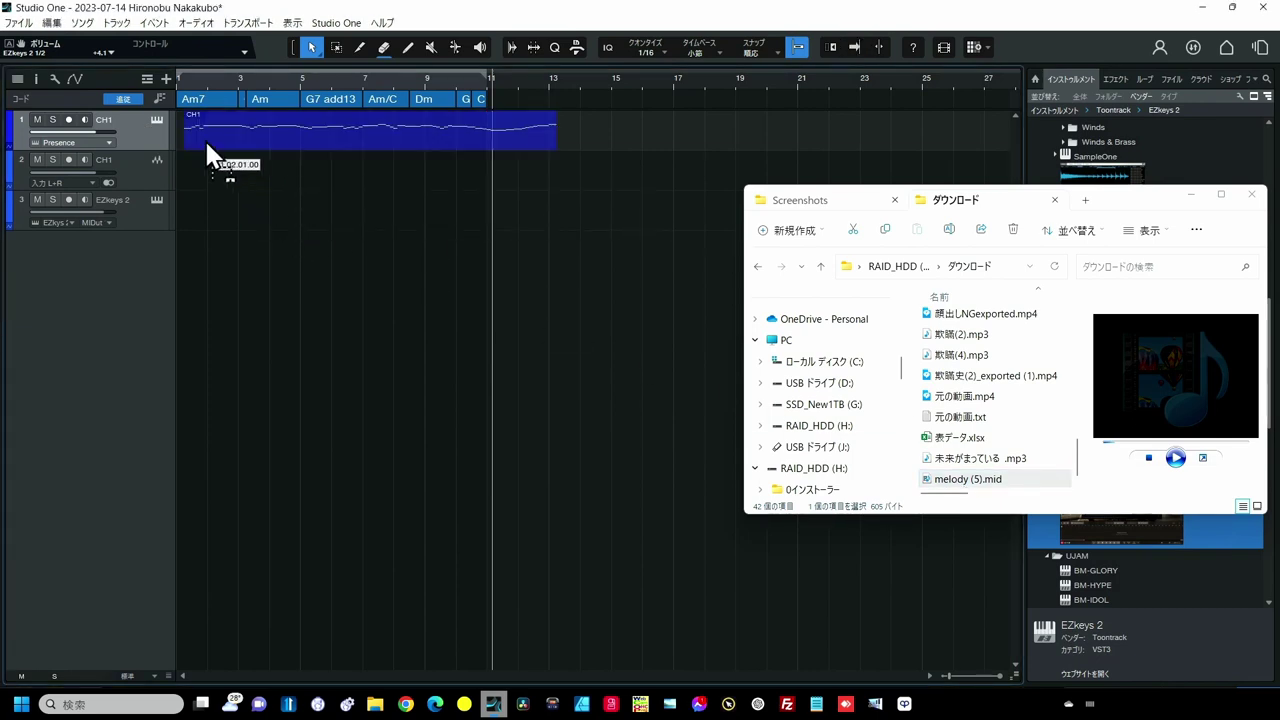
left_click_drag(232, 158, 201, 137)
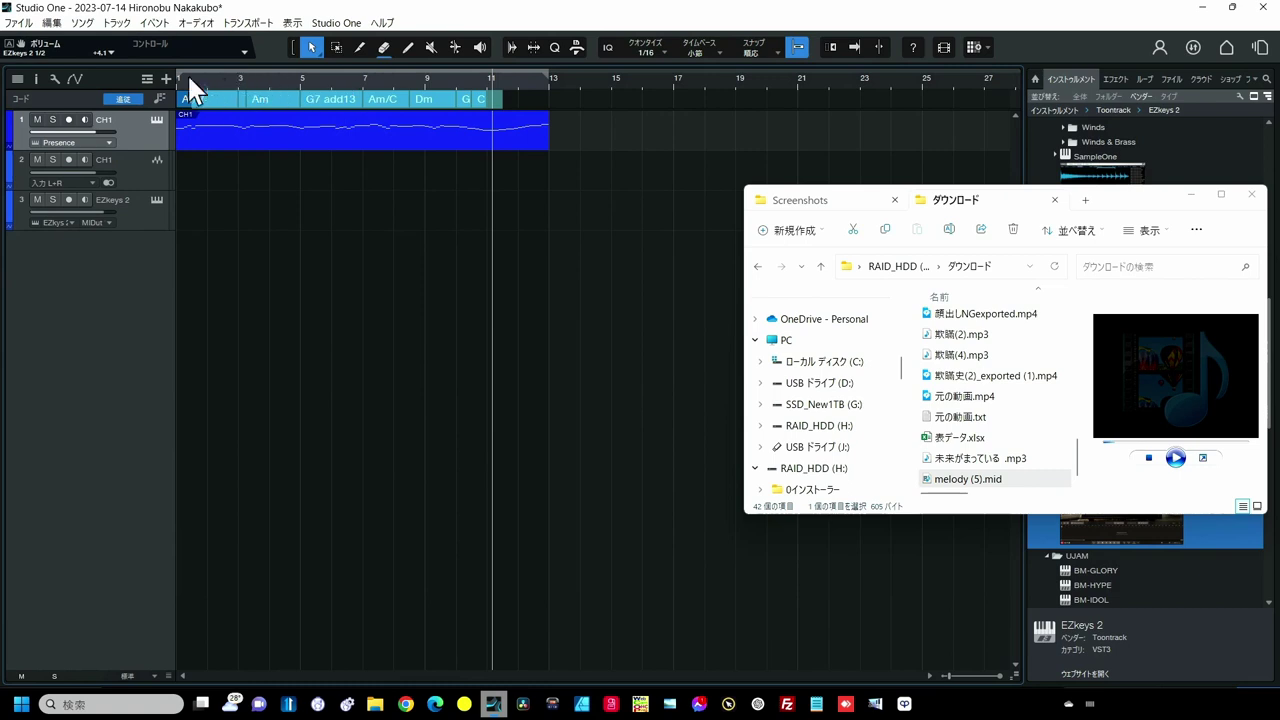
key("Delete")
Step: Load the Presence preset Guitar > Nylon Guitar > Nylon Guitar Full and play the song
left_click(156, 119)
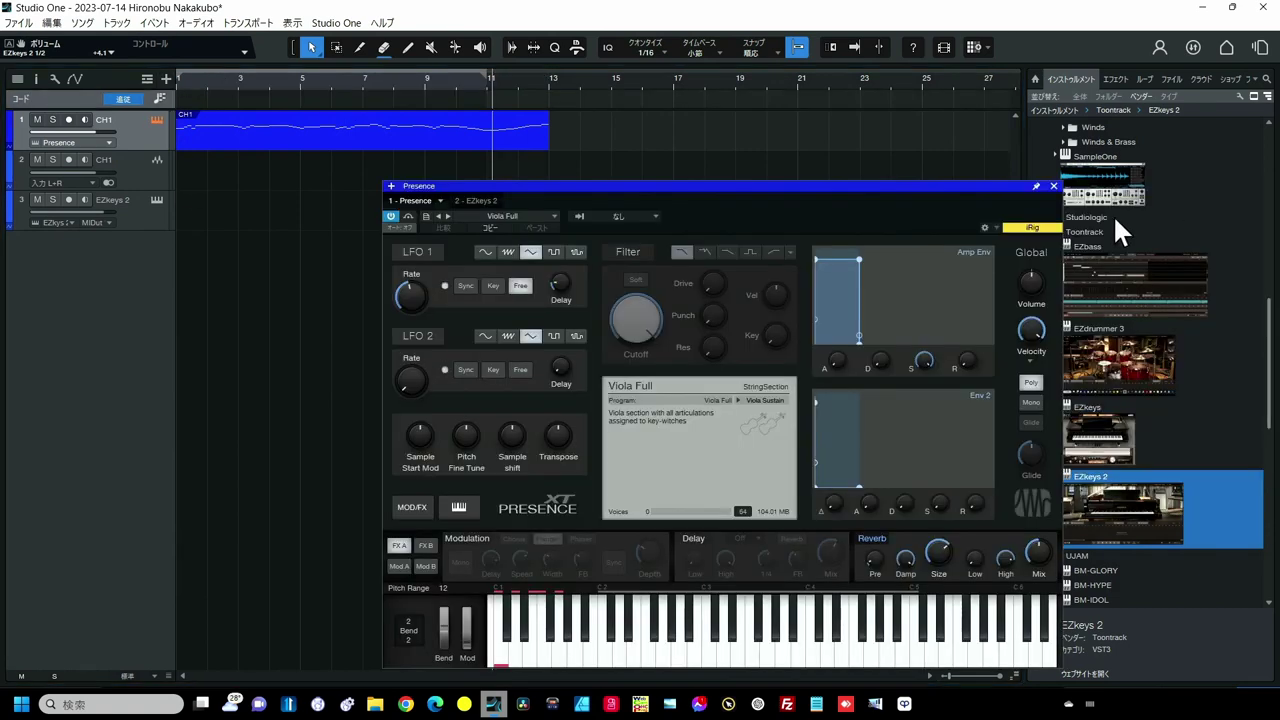
left_click(532, 219)
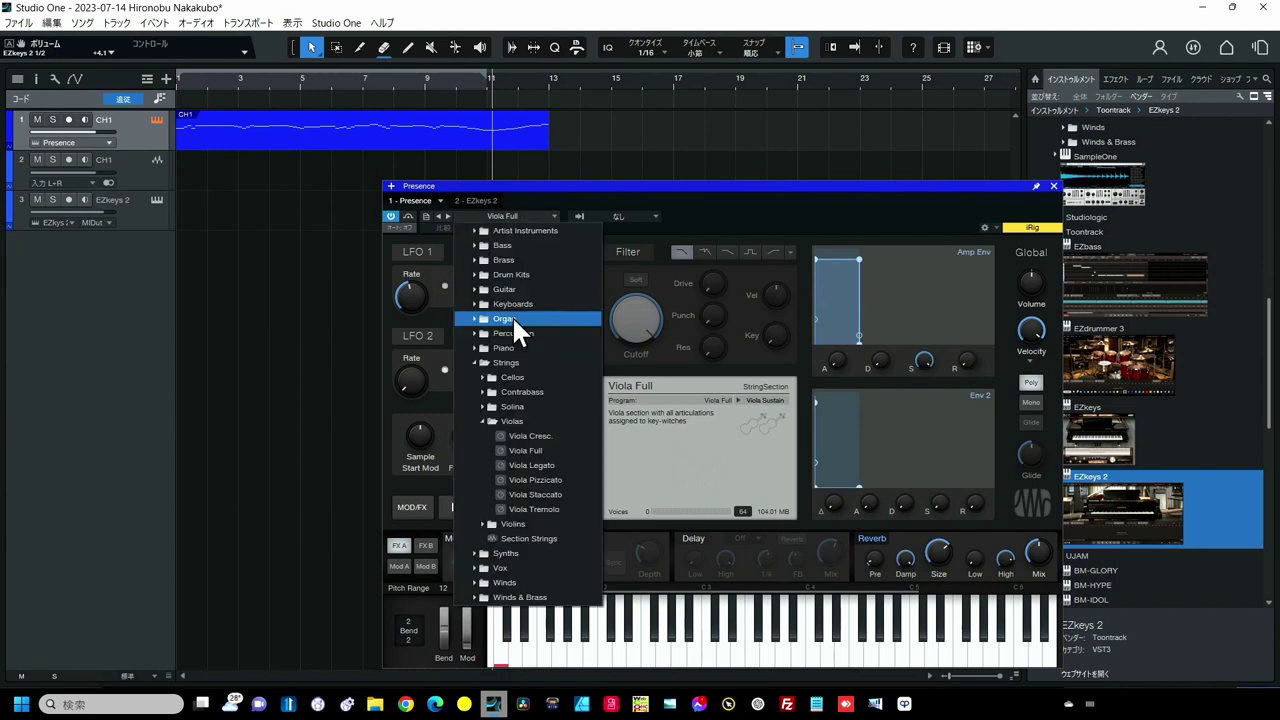
left_click(511, 290)
left_click(524, 333)
left_click(534, 348)
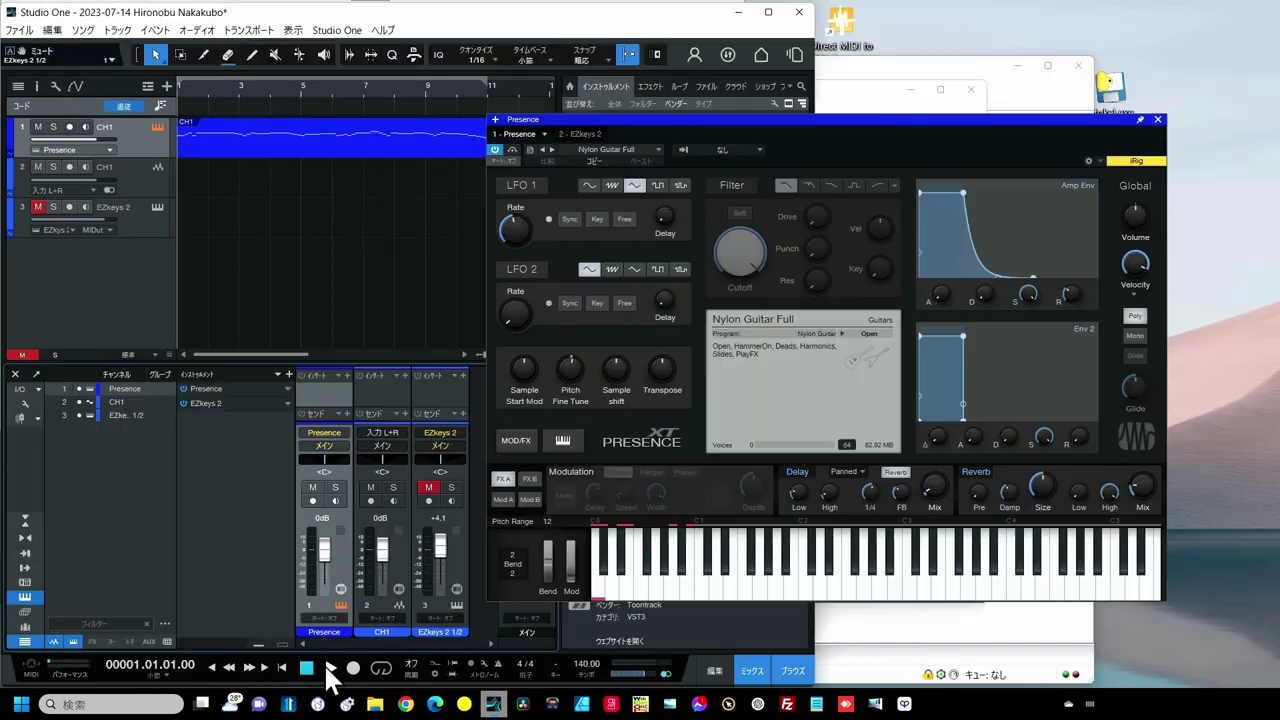
left_click(330, 668)
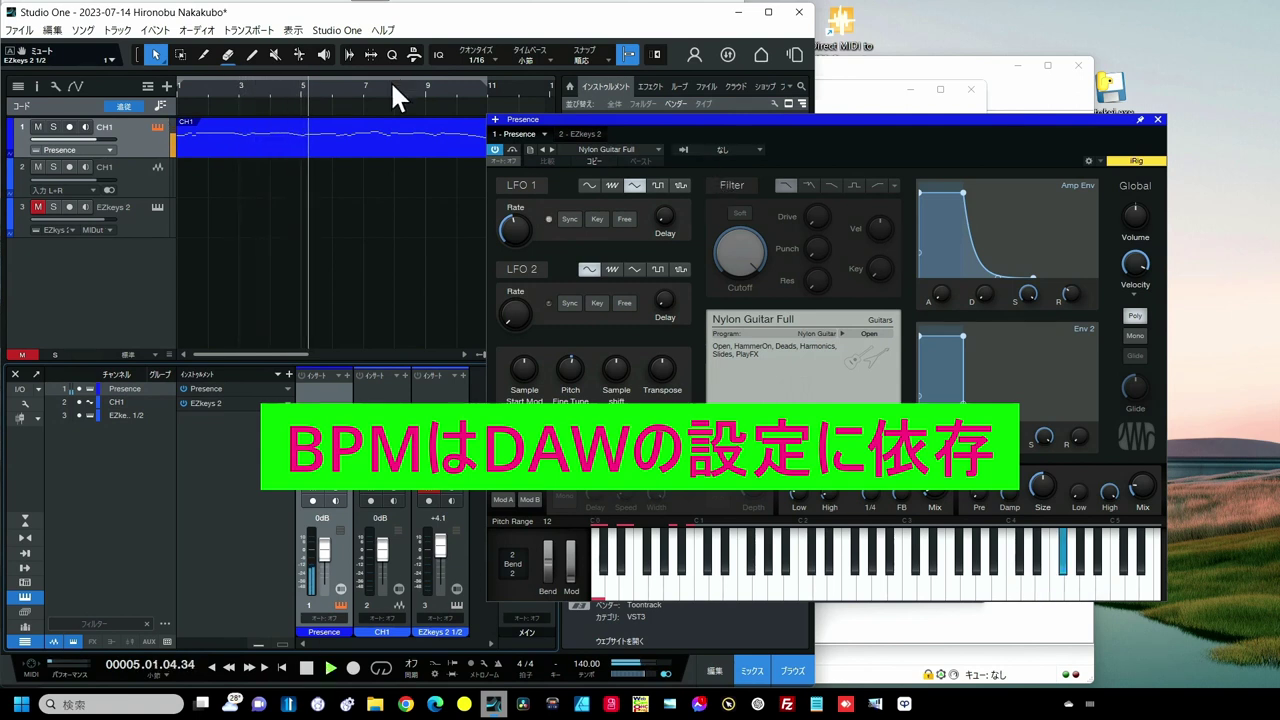
Step: Render the CH1 melody event to audio with Ctrl+B, then show EZkeys 2's Bandmate page
scroll(390, 80, "down", 2)
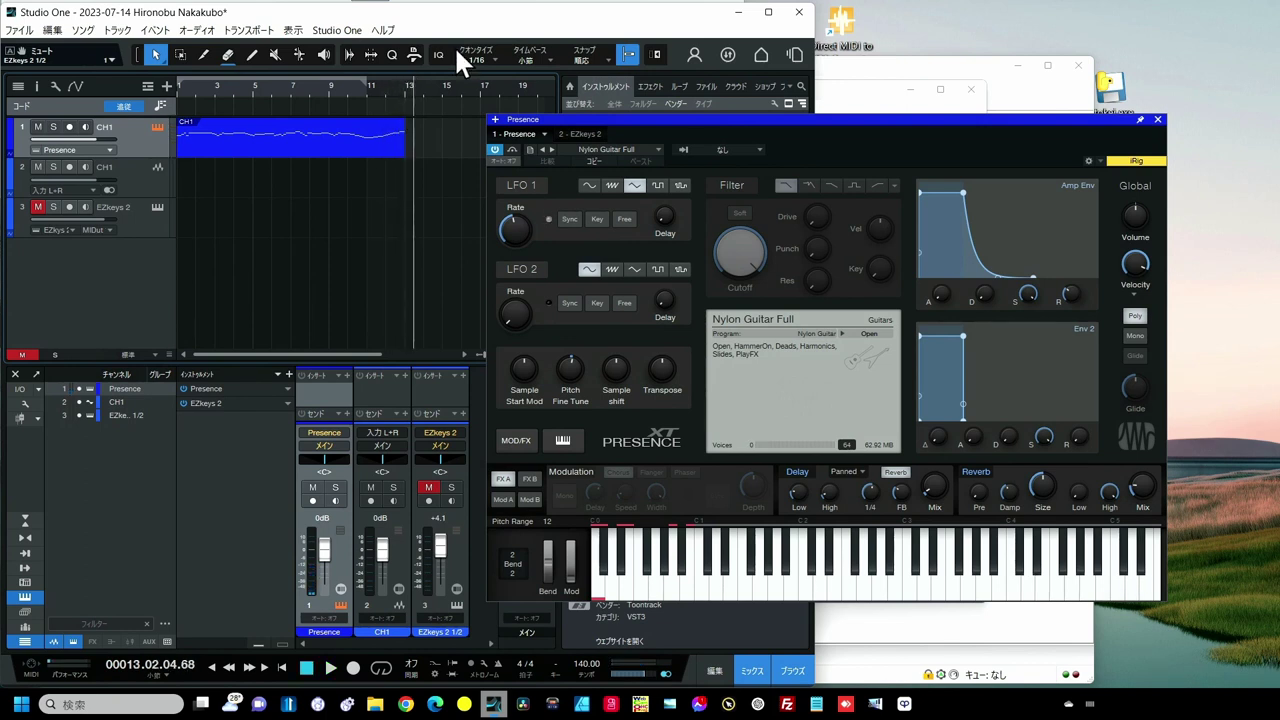
left_click(291, 152)
left_click_drag(292, 153, 170, 115)
left_click(197, 147)
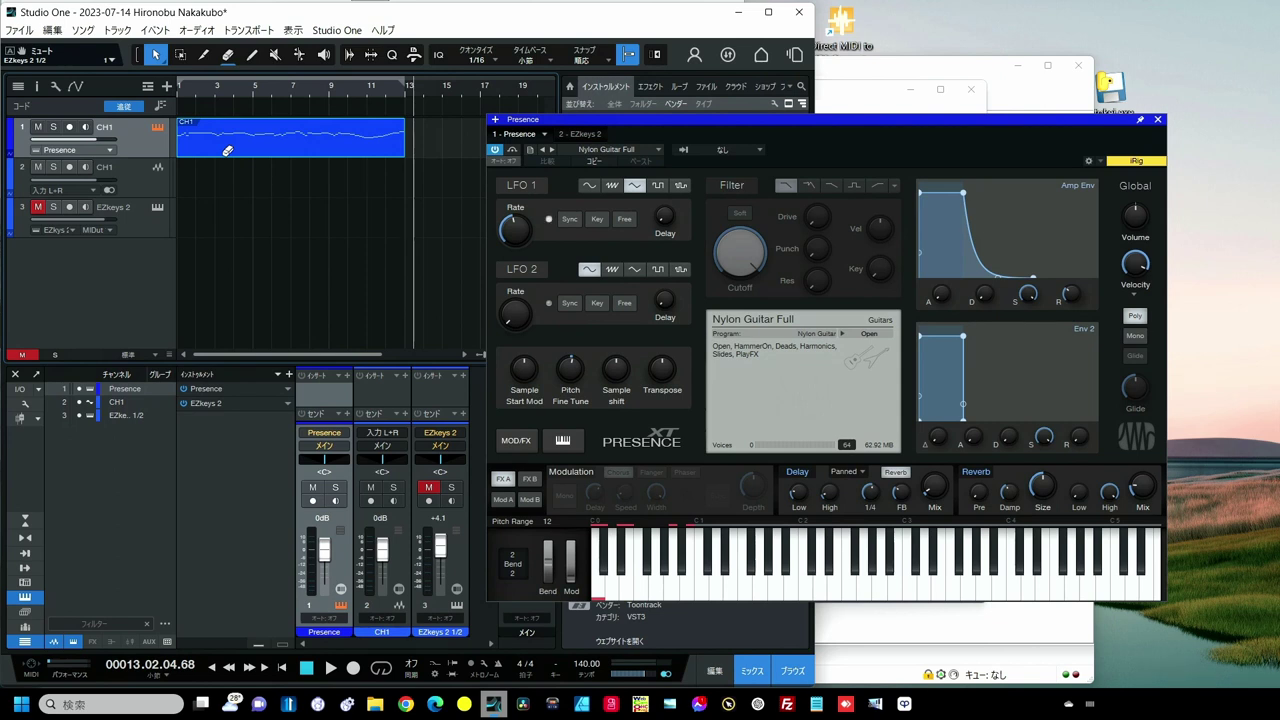
key("ctrl+b")
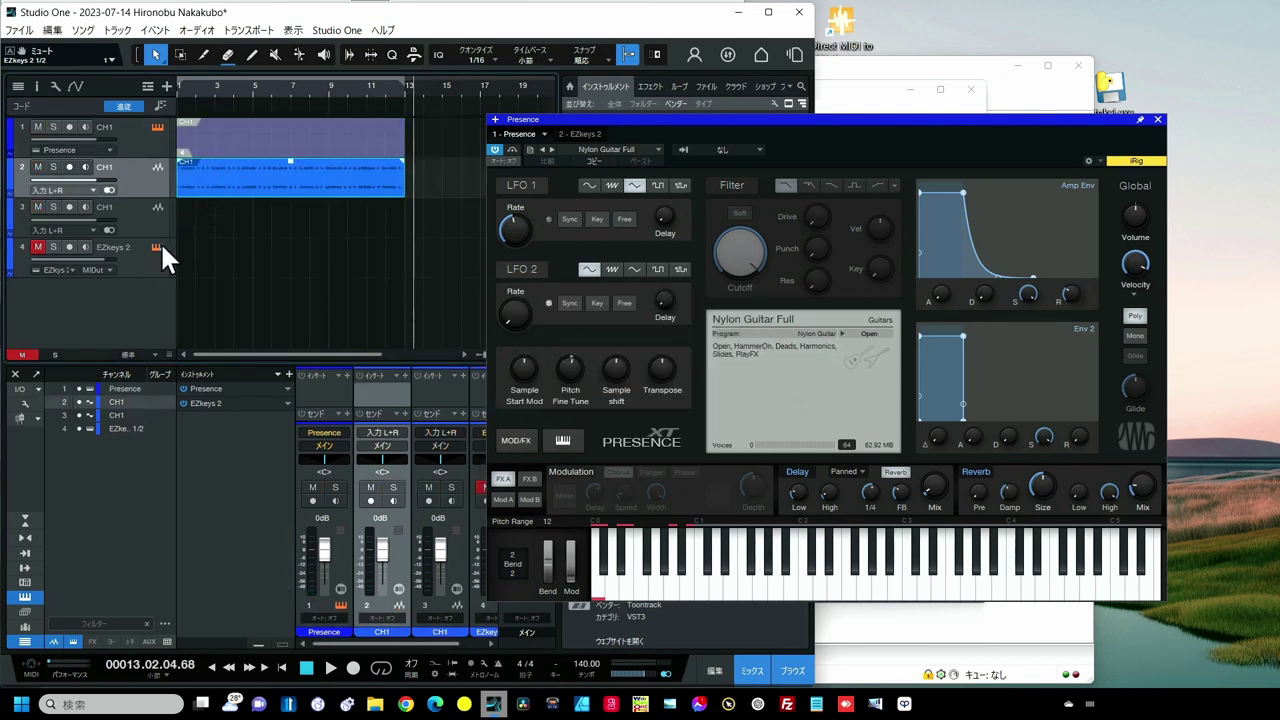
left_click(158, 247)
left_click_drag(714, 536, 324, 195)
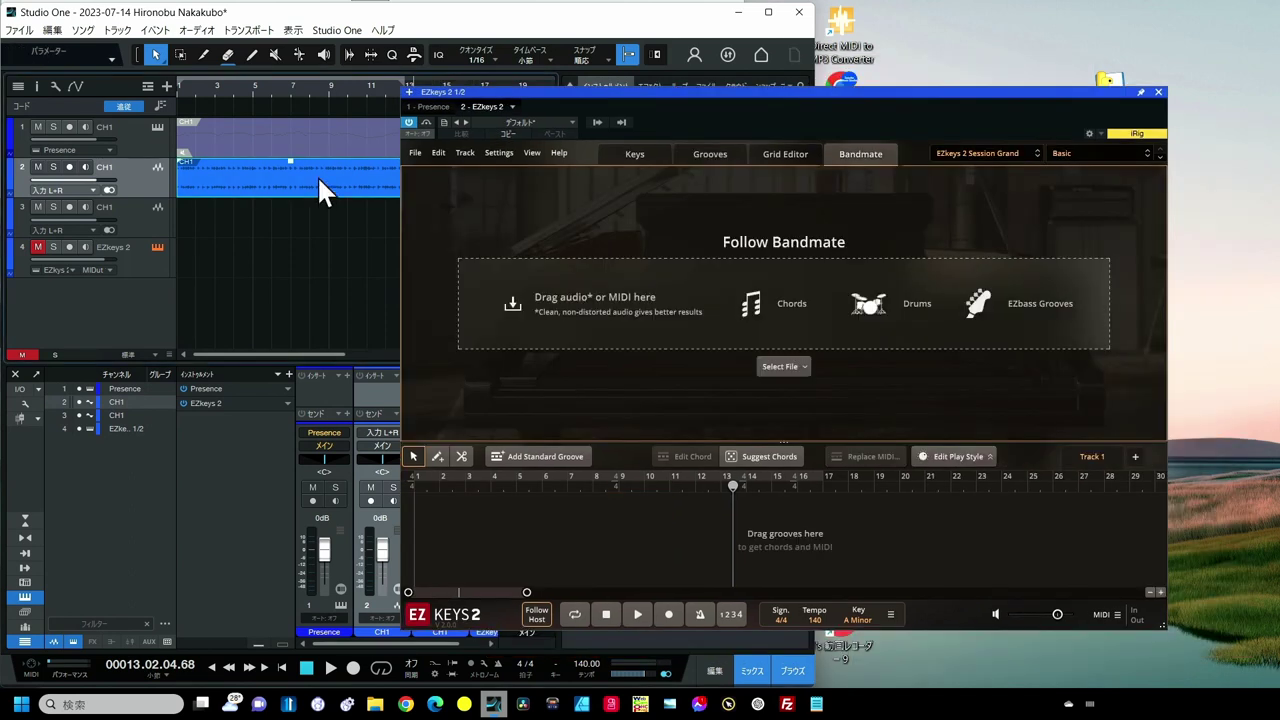
Step: Detect the melody's chords with Bandmate (140 BPM, D Major) and place Cinematic B-Theme 04 at bar 1
left_click_drag(318, 182, 705, 316)
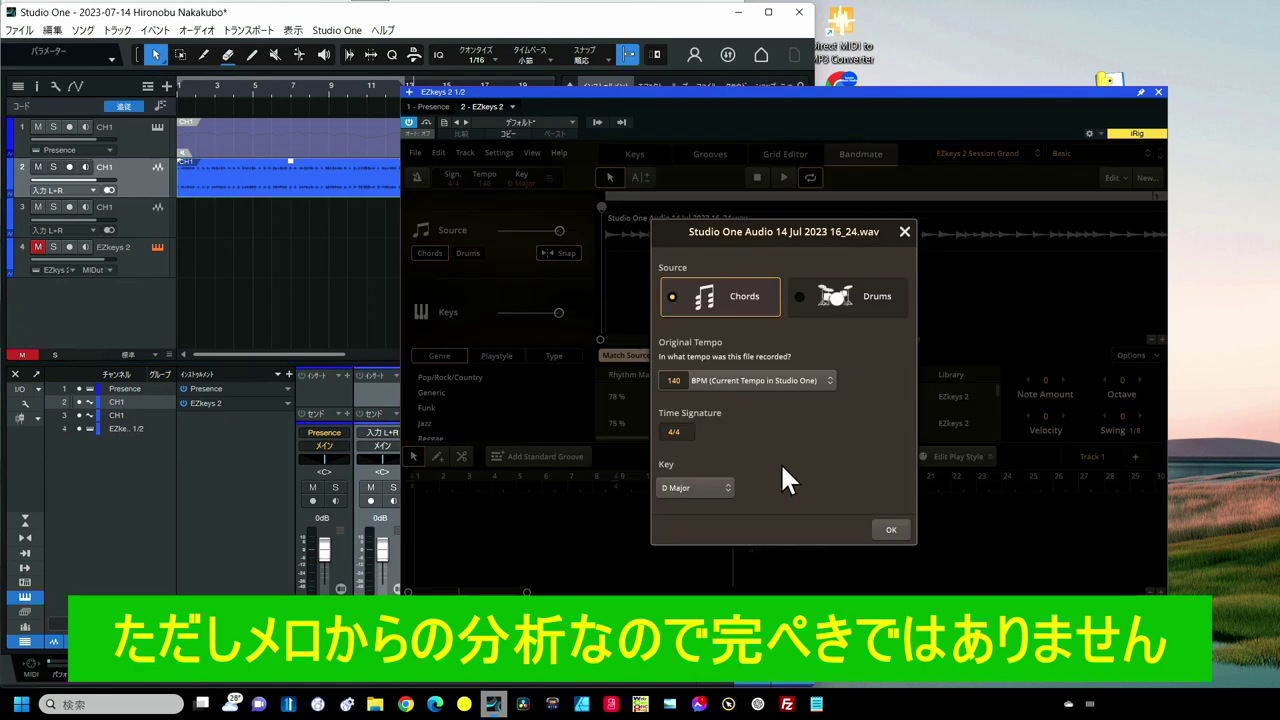
left_click(890, 532)
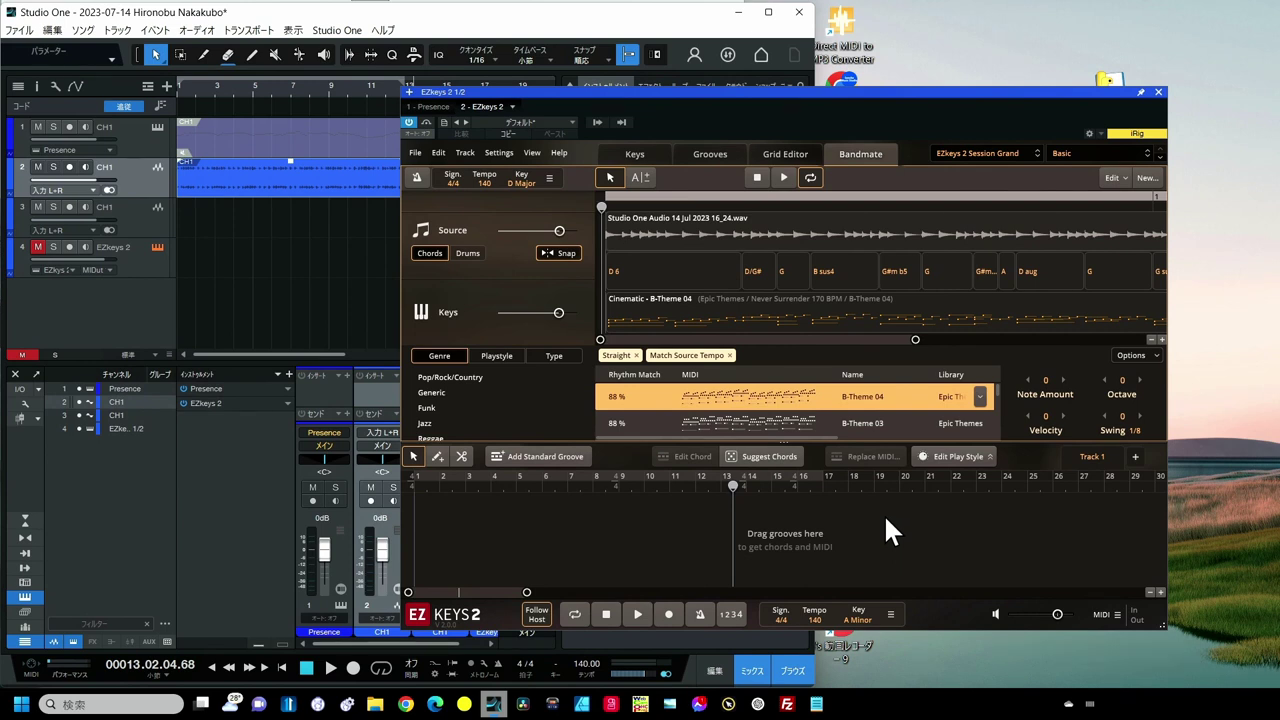
left_click(814, 312)
mouse_move(620, 400)
left_mouse_down()
mouse_move(466, 503)
mouse_move(418, 515)
left_mouse_up()
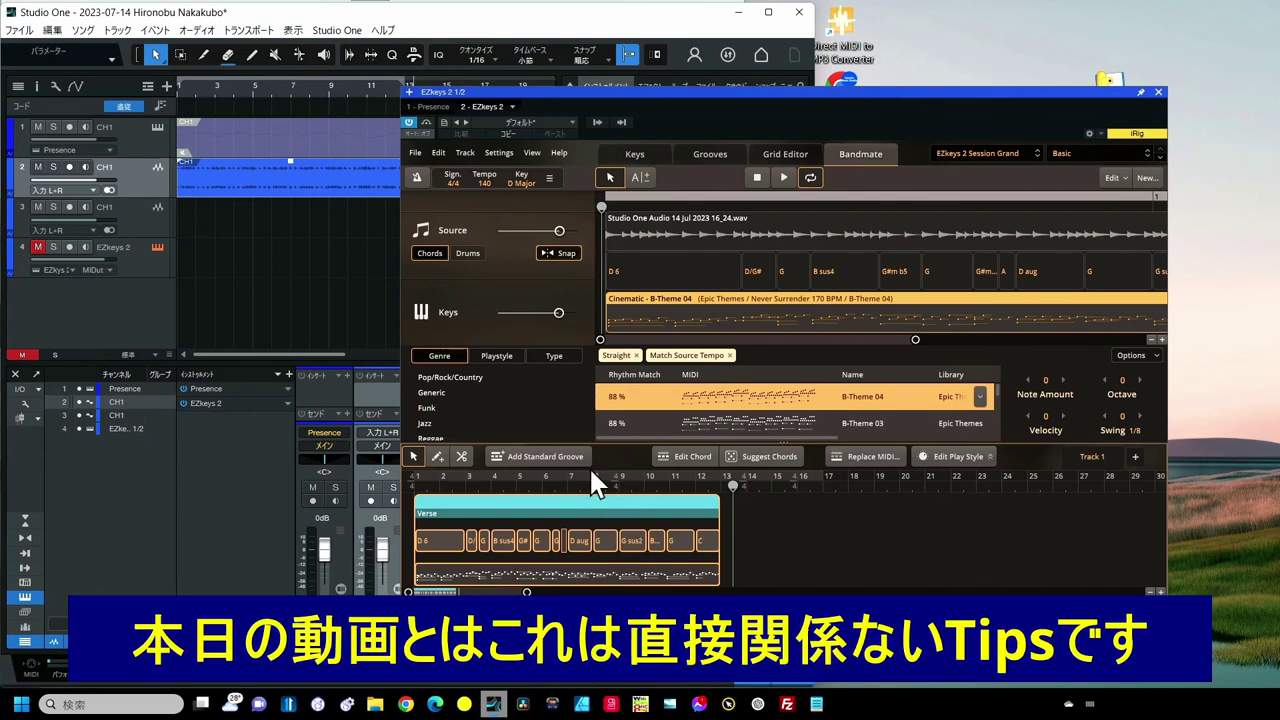
left_click(711, 155)
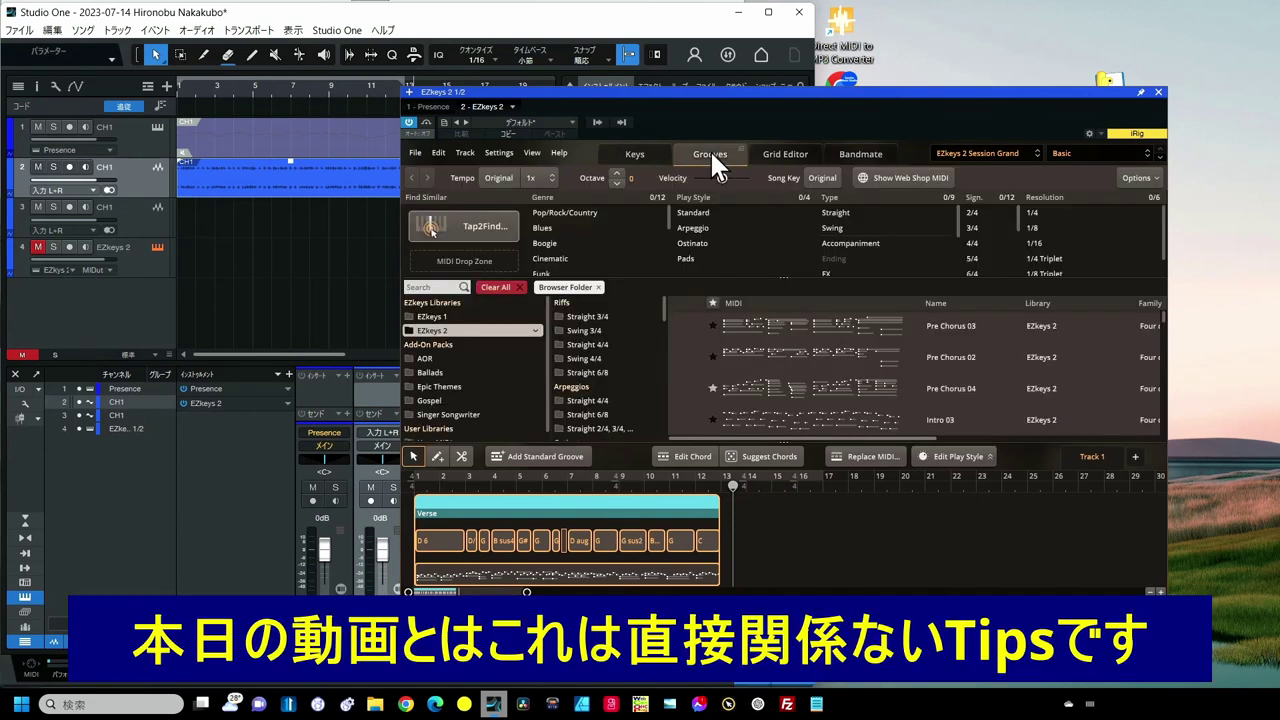
left_click(511, 286)
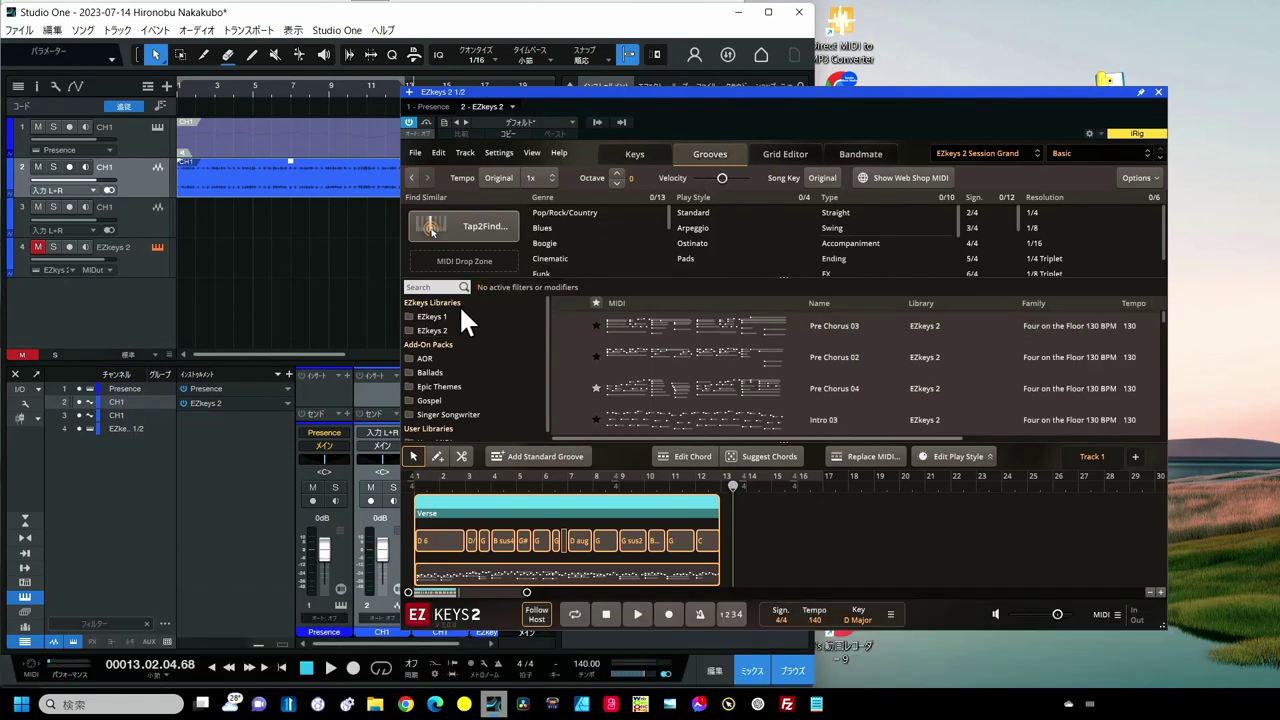
left_click(442, 330)
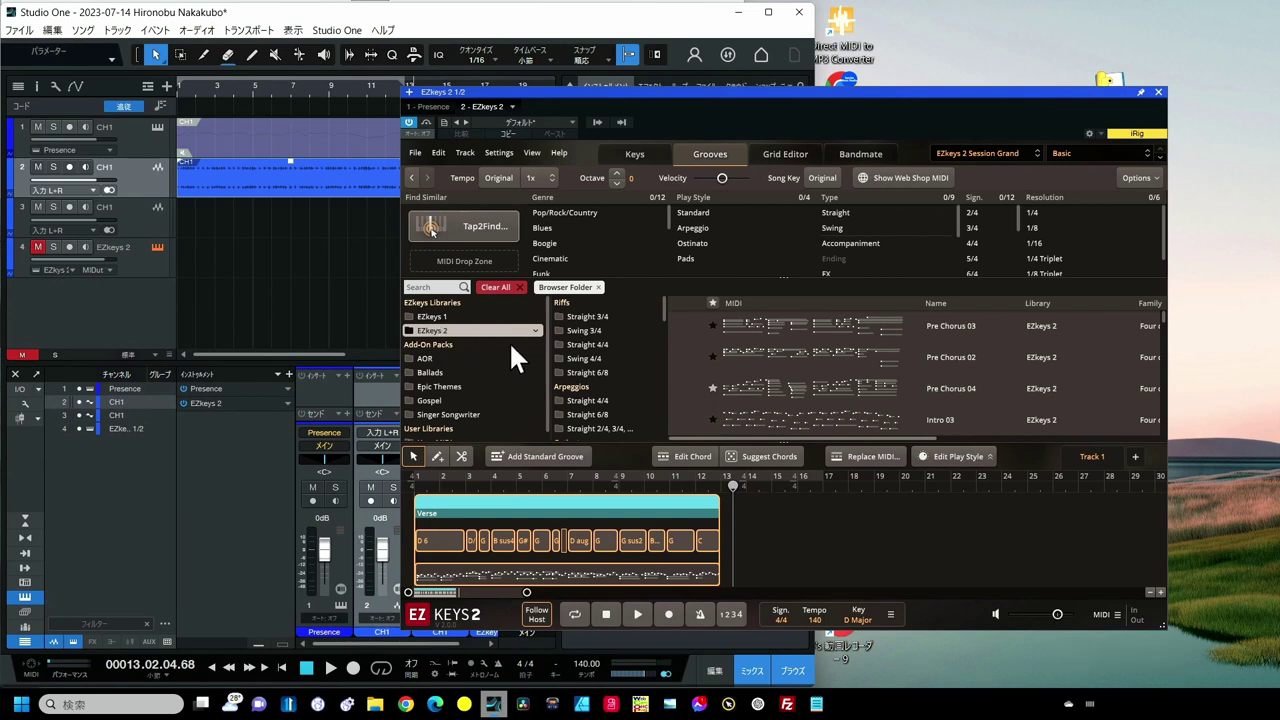
scroll(618, 377, "down", 3)
left_click(601, 403)
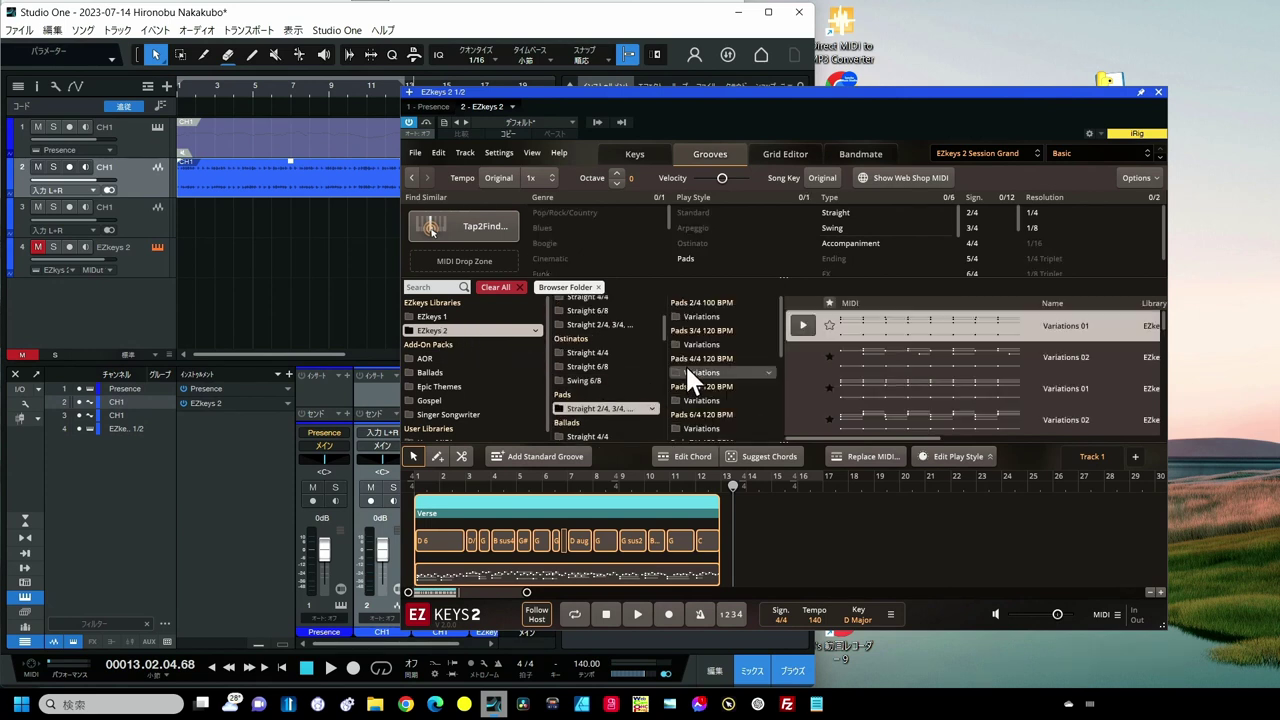
left_click(698, 372)
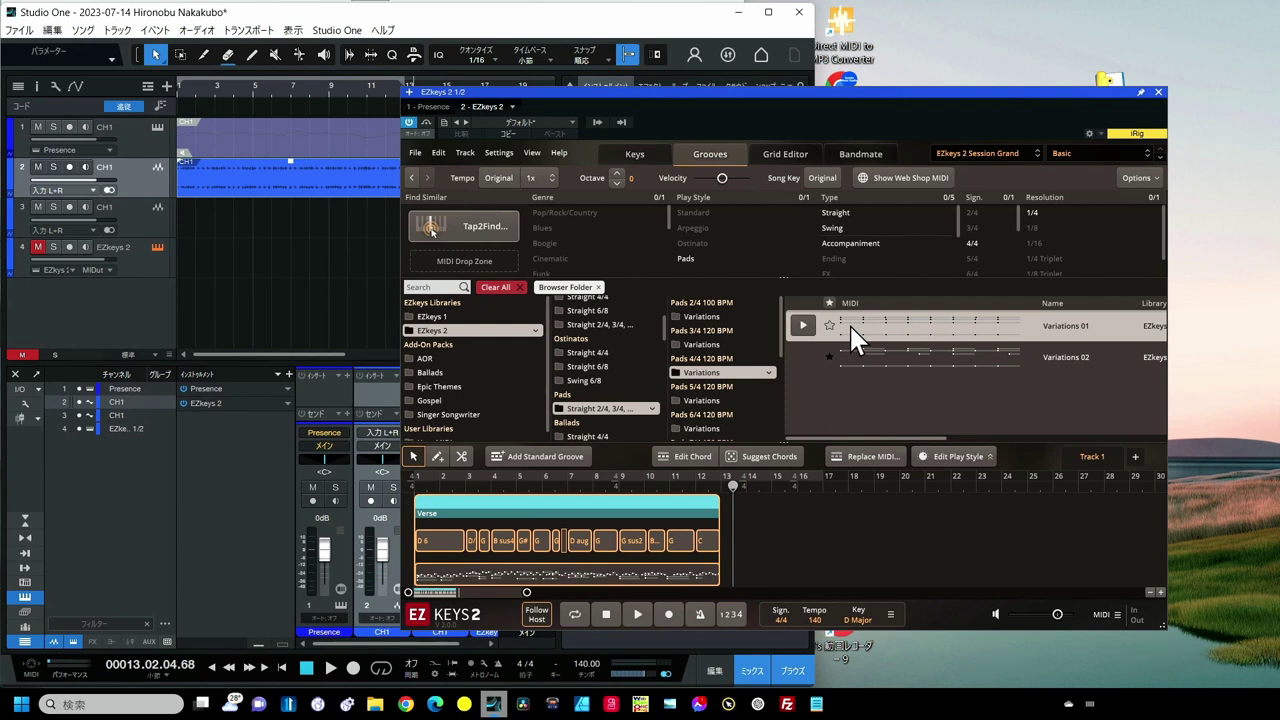
left_click(864, 460)
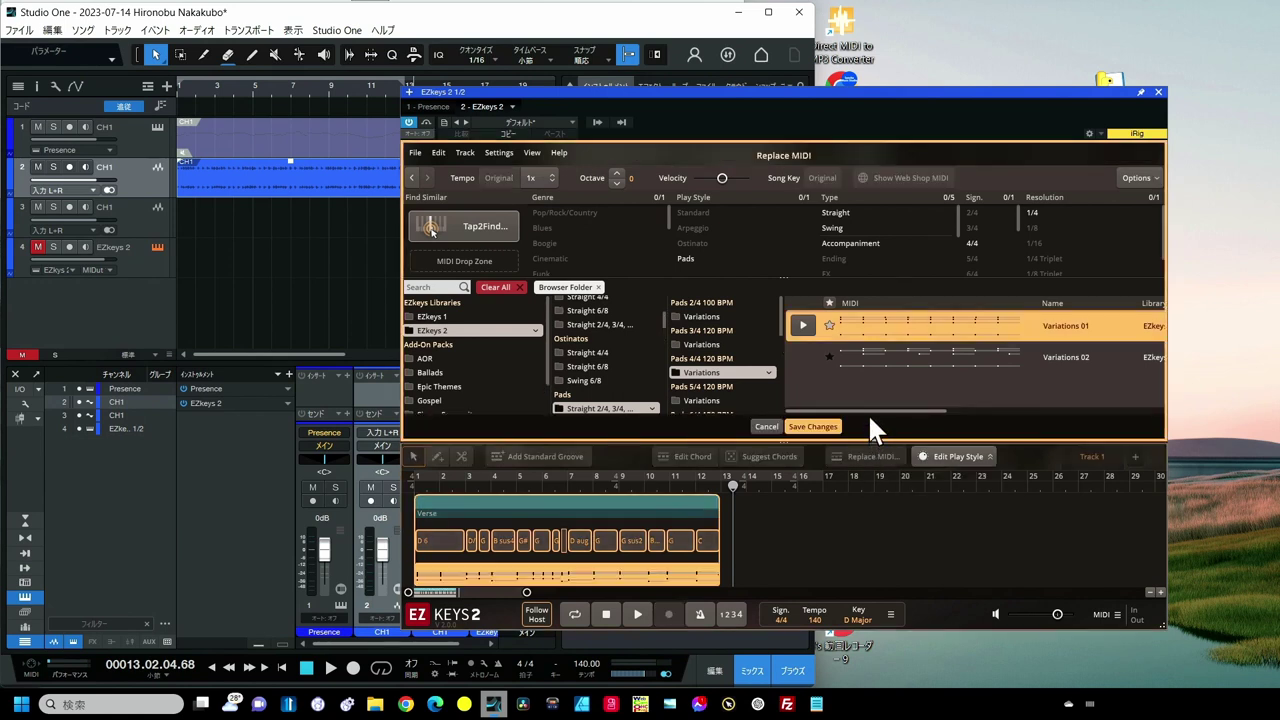
left_click(812, 426)
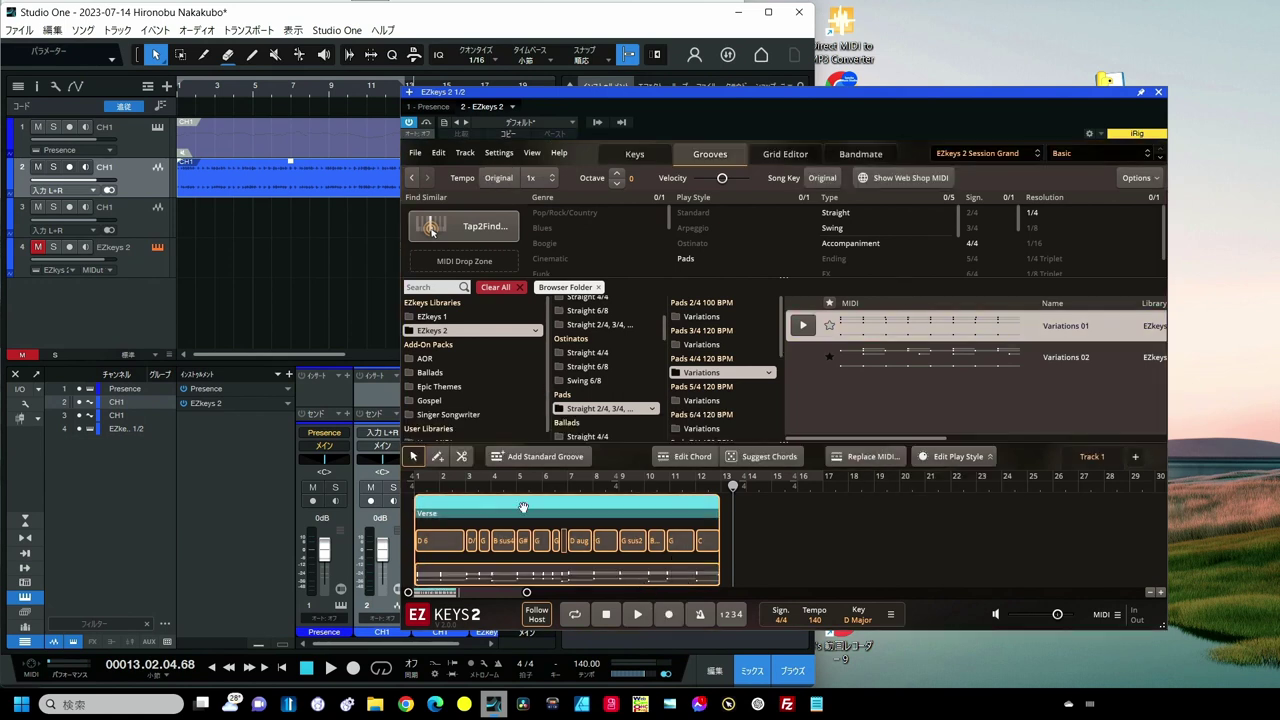
Step: Copy the Verse chords, starting on D6, into Studio One's chord track and unmute EZkeys 2 track 4
mouse_move(523, 507)
left_mouse_down()
mouse_move(282, 177)
mouse_move(198, 110)
left_mouse_up()
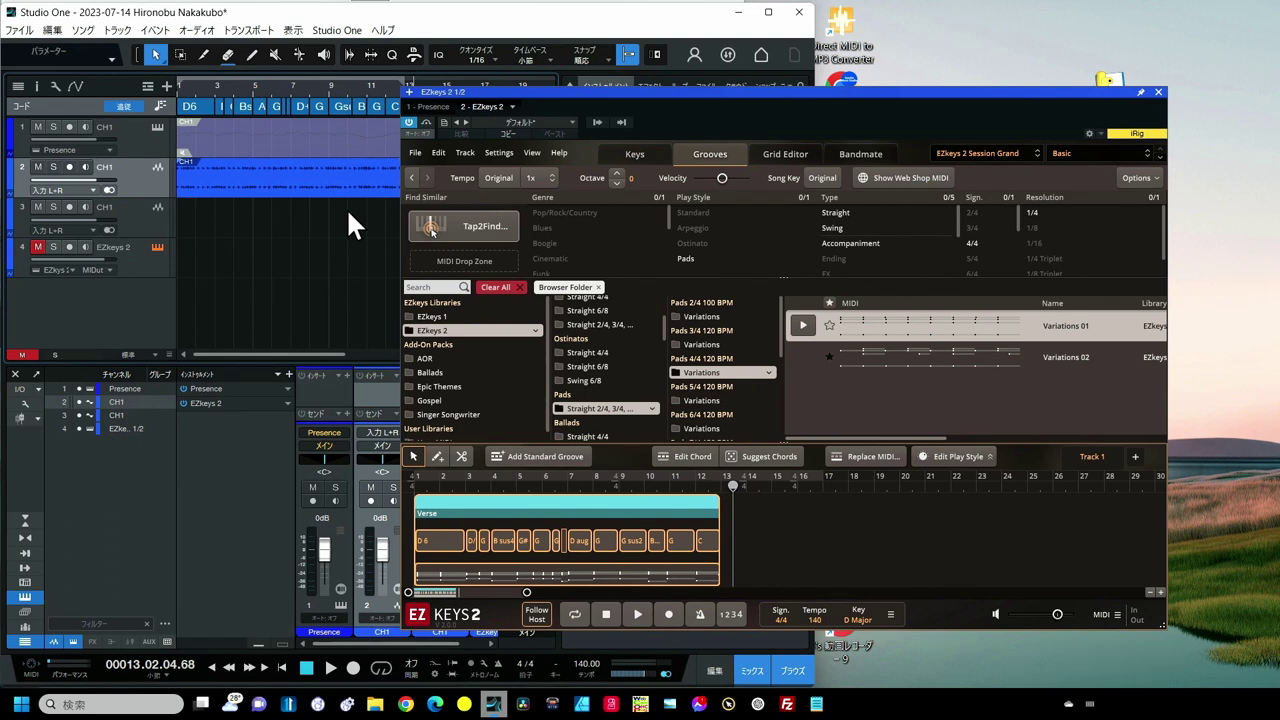
left_click(753, 518)
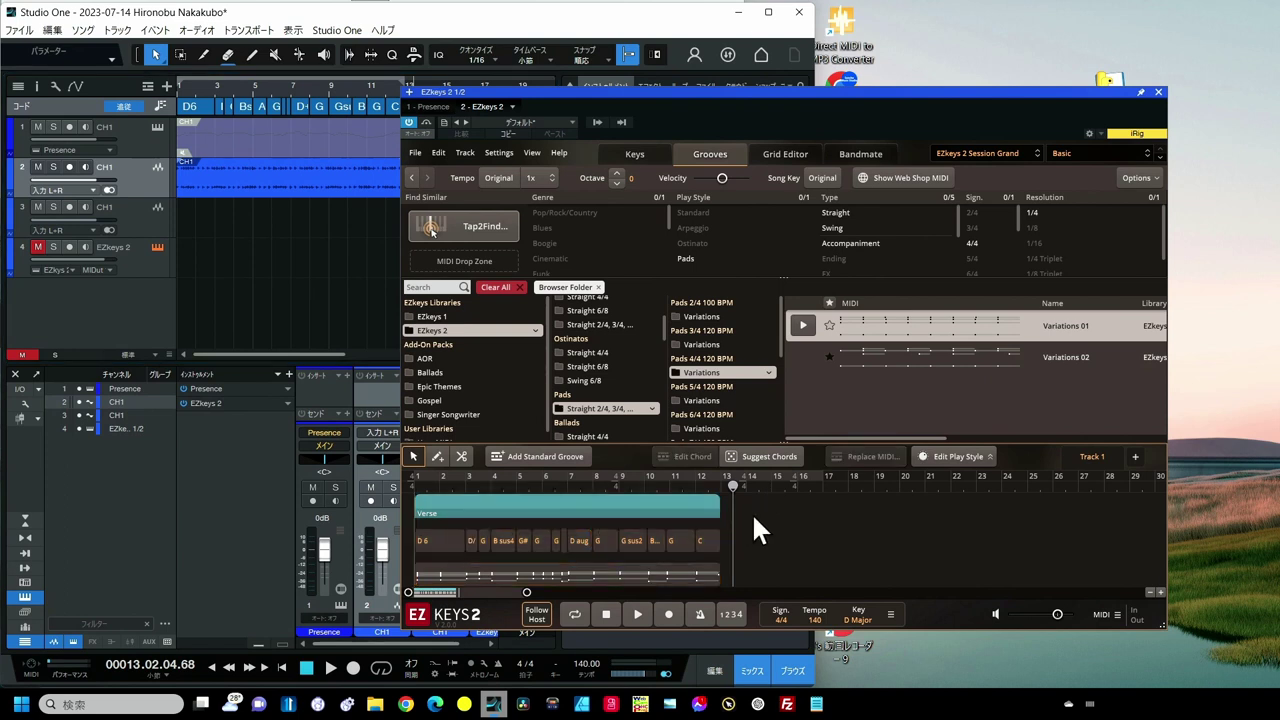
left_click(677, 513)
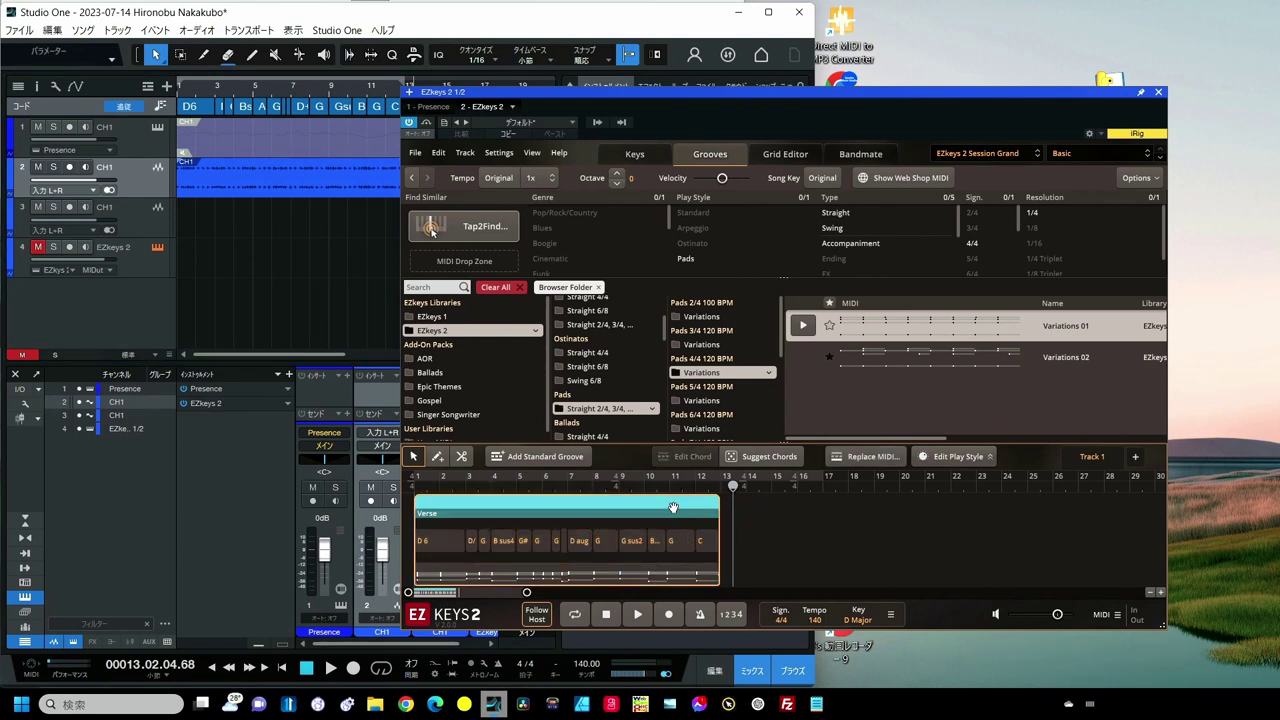
left_click(673, 507)
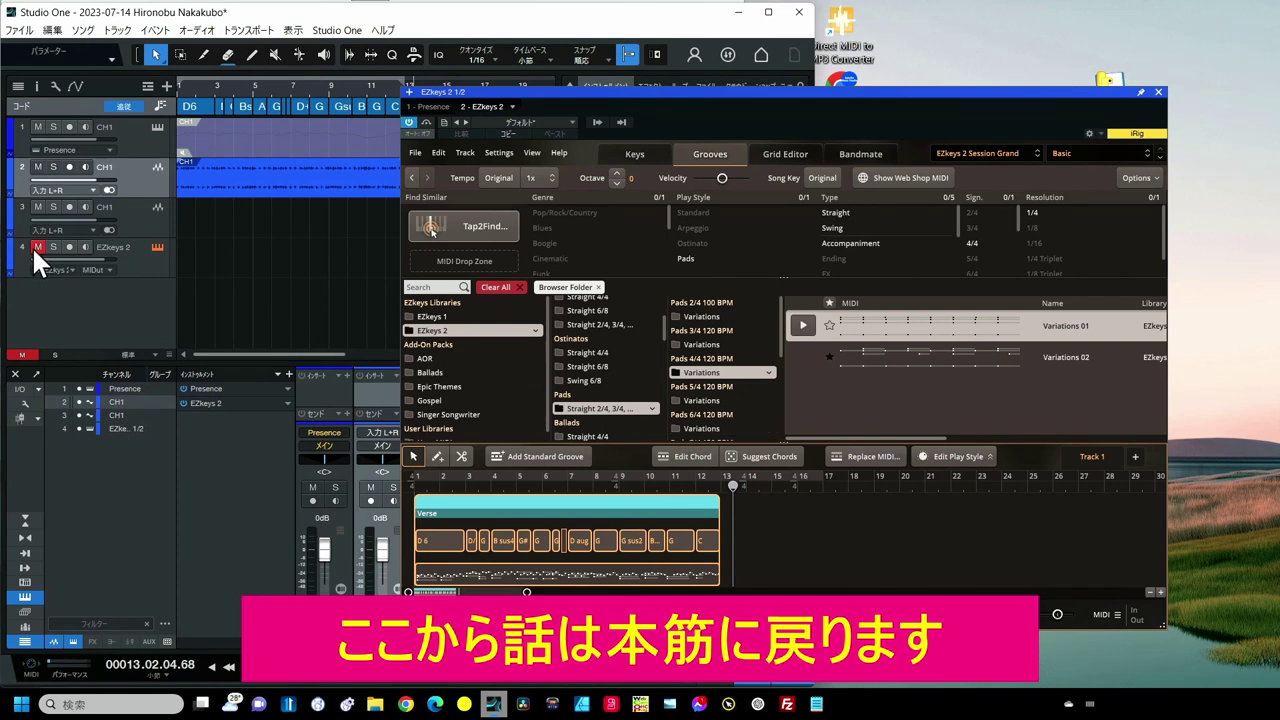
left_click(37, 247)
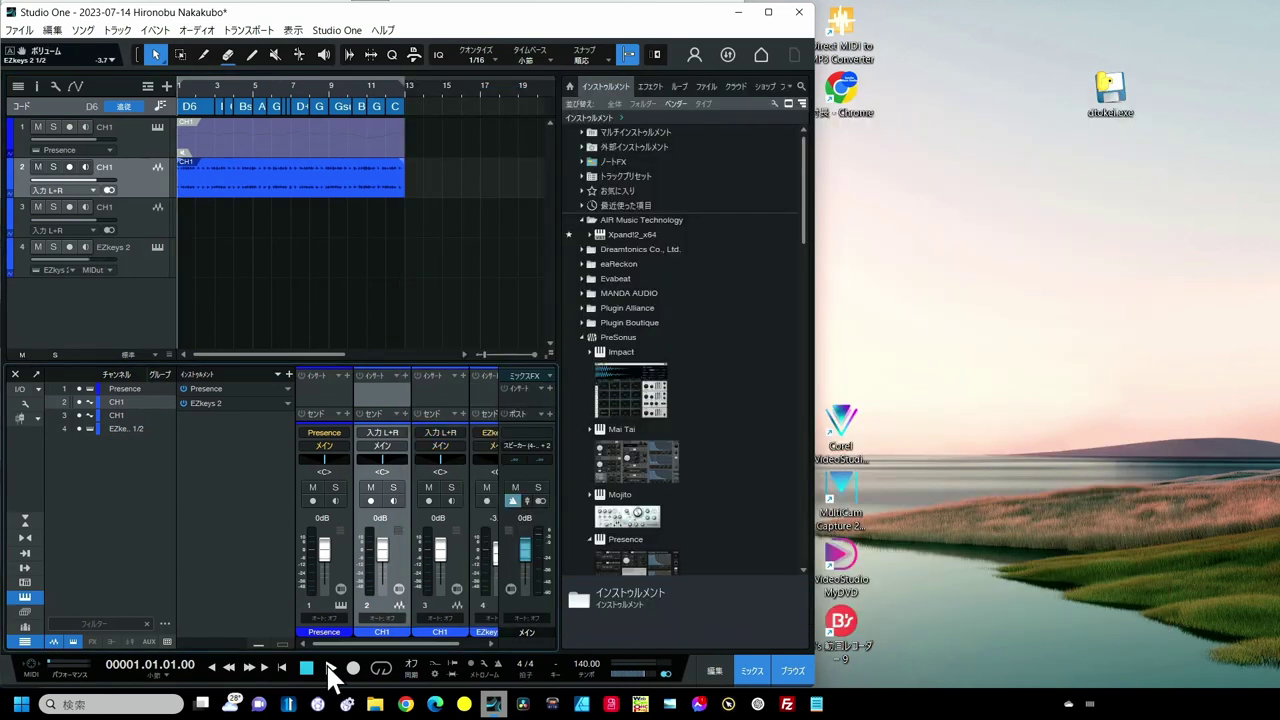
Step: Play the song from bar 1 with chords, stop it, and return to the GPT Prompt Generator
left_click(325, 662)
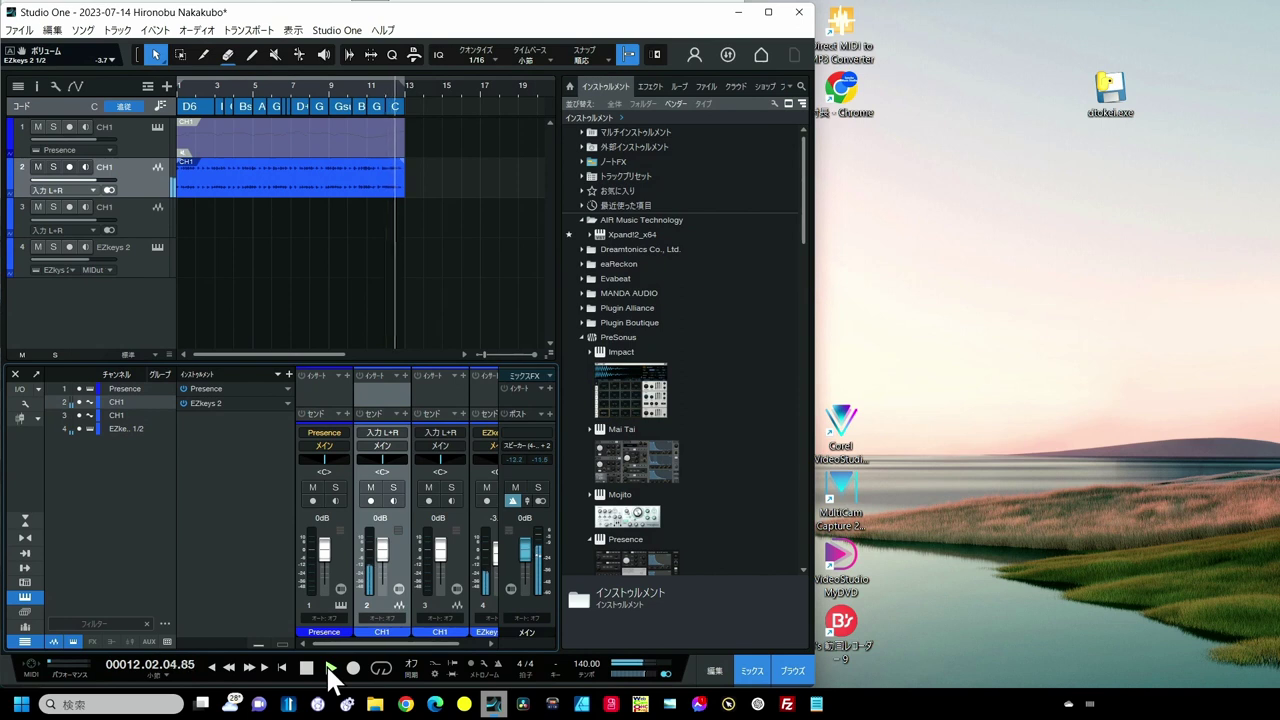
key("space")
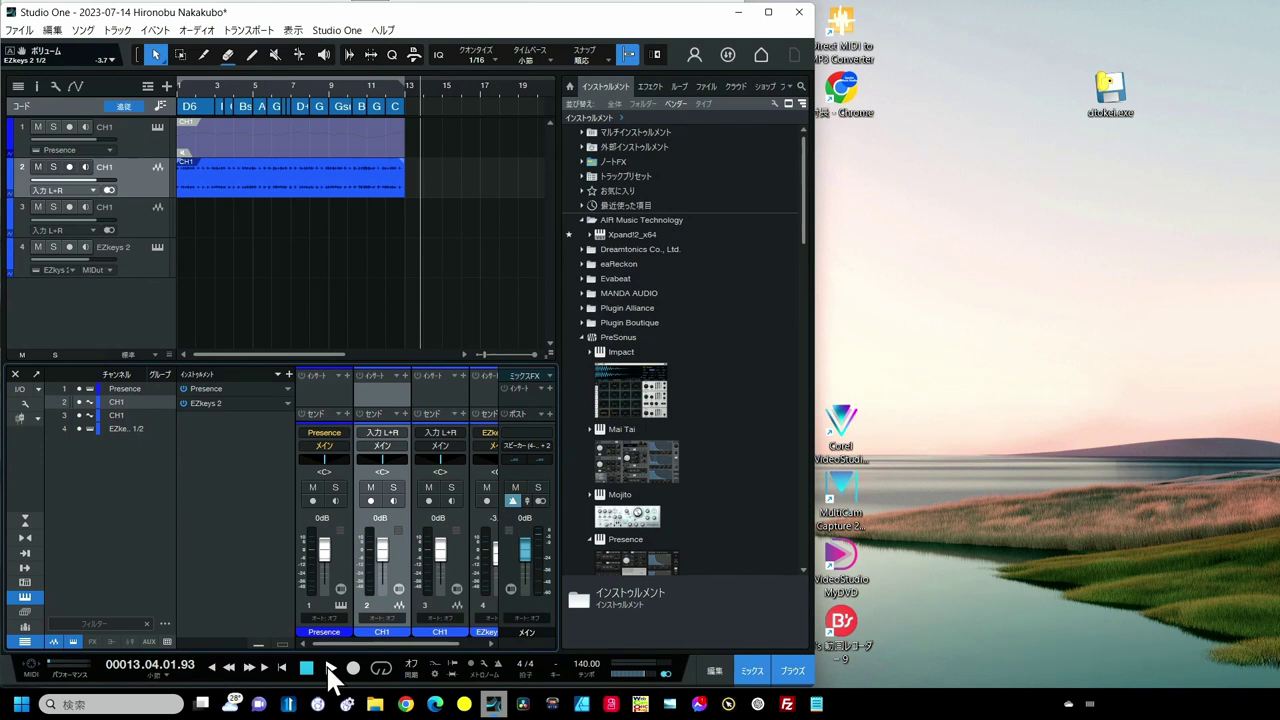
left_click(405, 704)
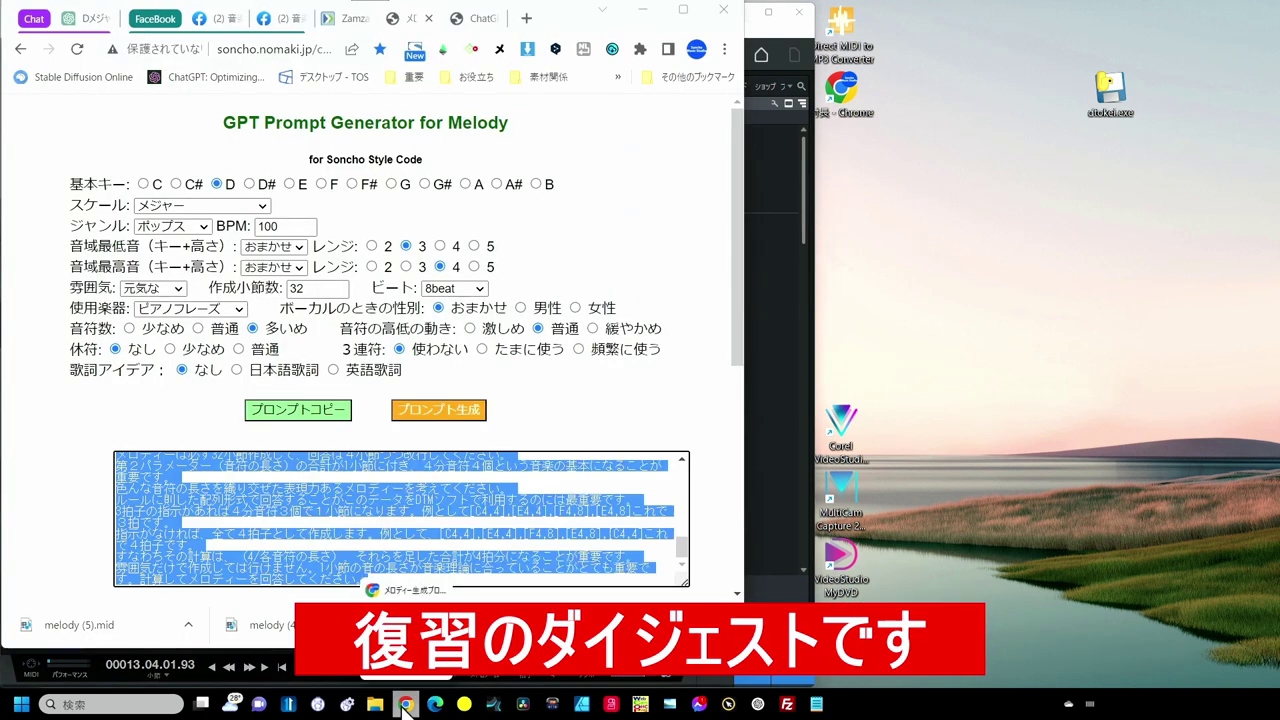
Step: Change the prompt to key E with ギターソロ, regenerate it and copy the new prompt
left_click(90, 20)
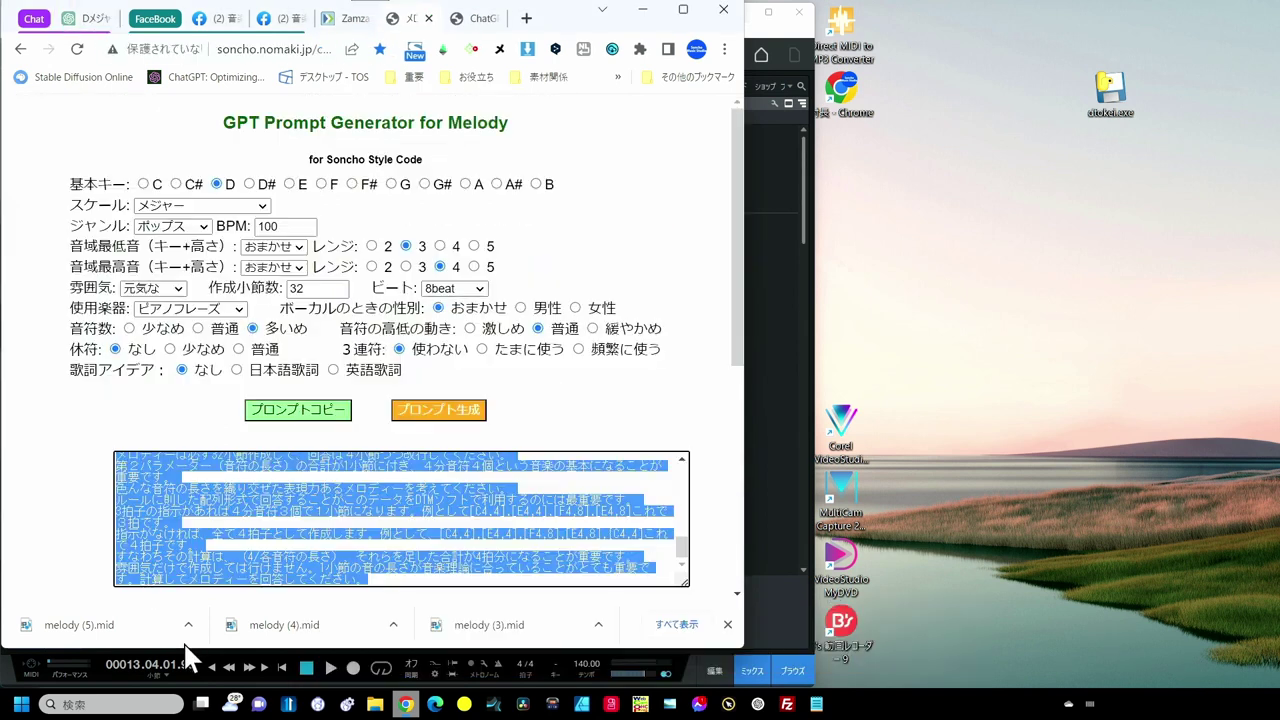
left_click(290, 184)
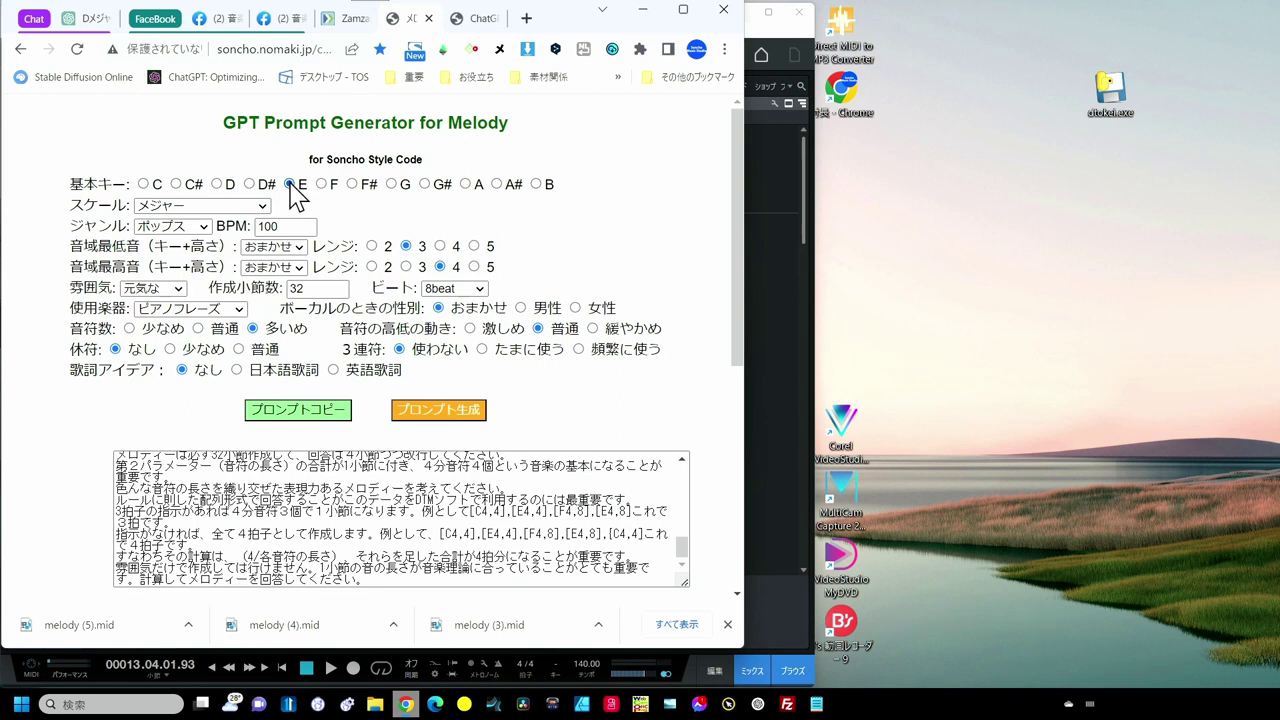
left_click(238, 308)
left_click(210, 390)
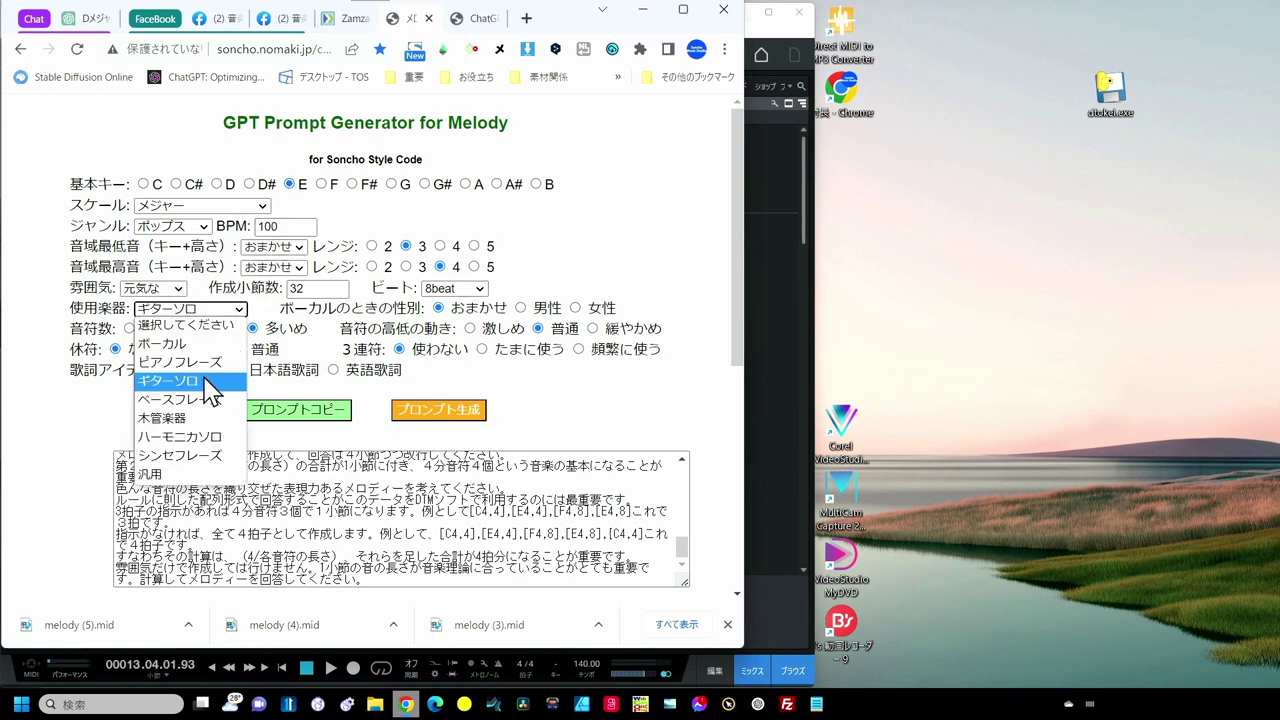
left_click(424, 426)
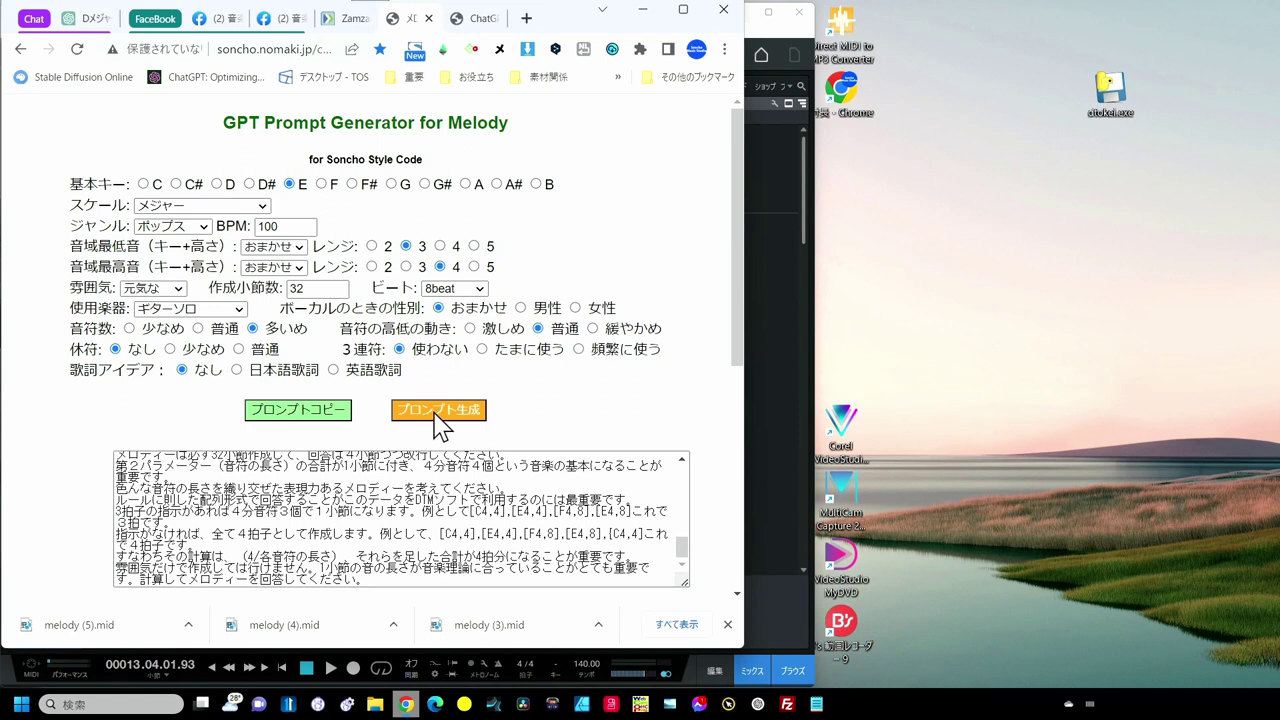
left_click(336, 414)
left_click(523, 143)
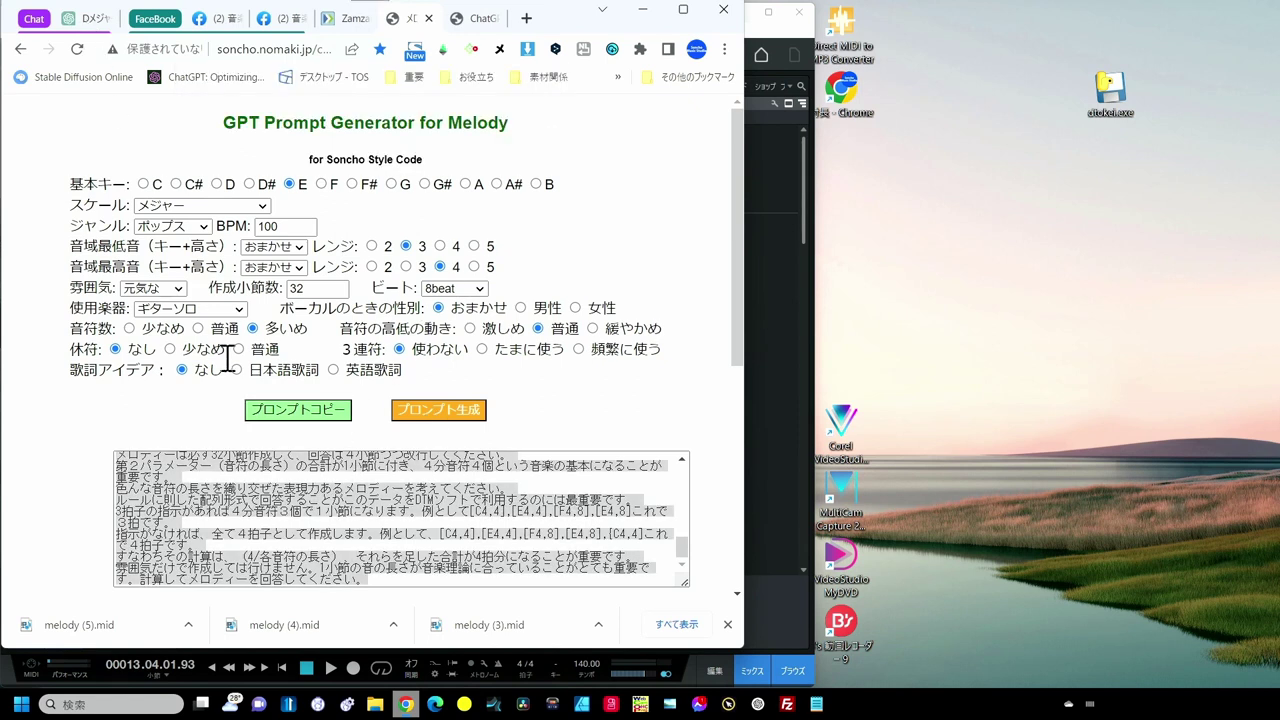
Step: Send the copied prompt to ChatGPT and select the new 32-bar E major melody
left_click(97, 28)
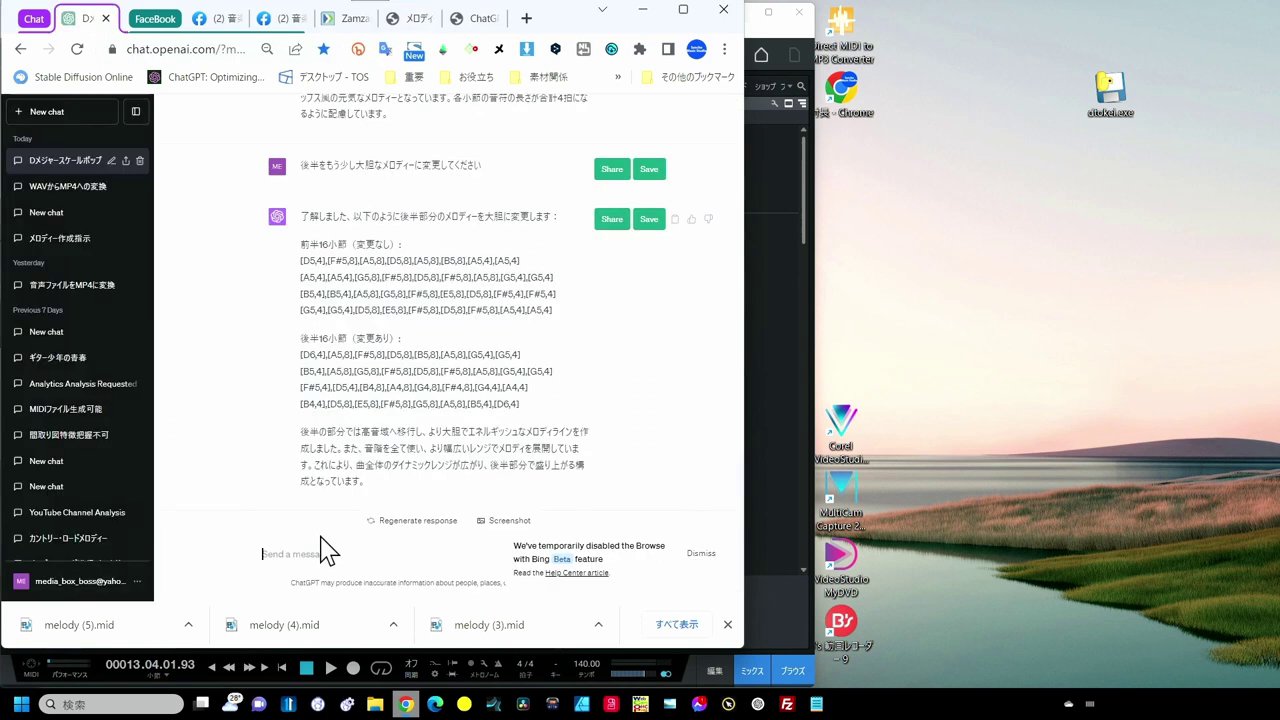
left_click(323, 556)
key("ctrl+v")
key("Return")
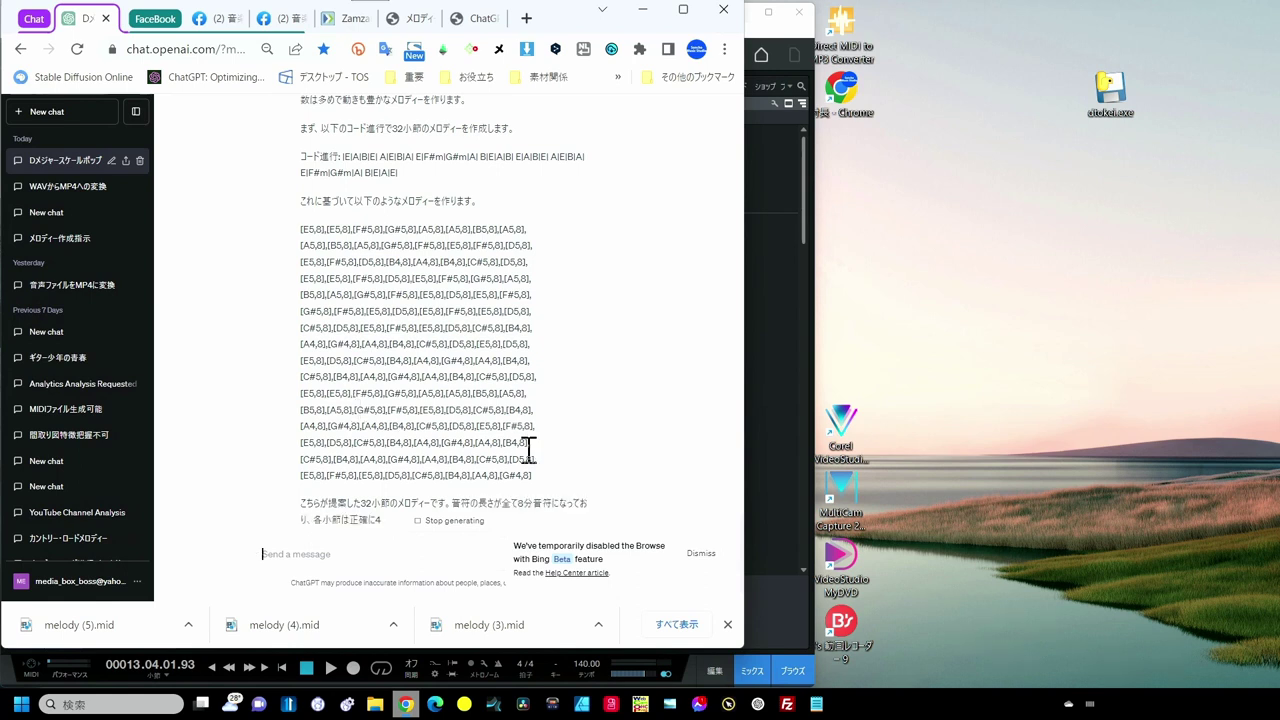
left_click_drag(533, 477, 302, 240)
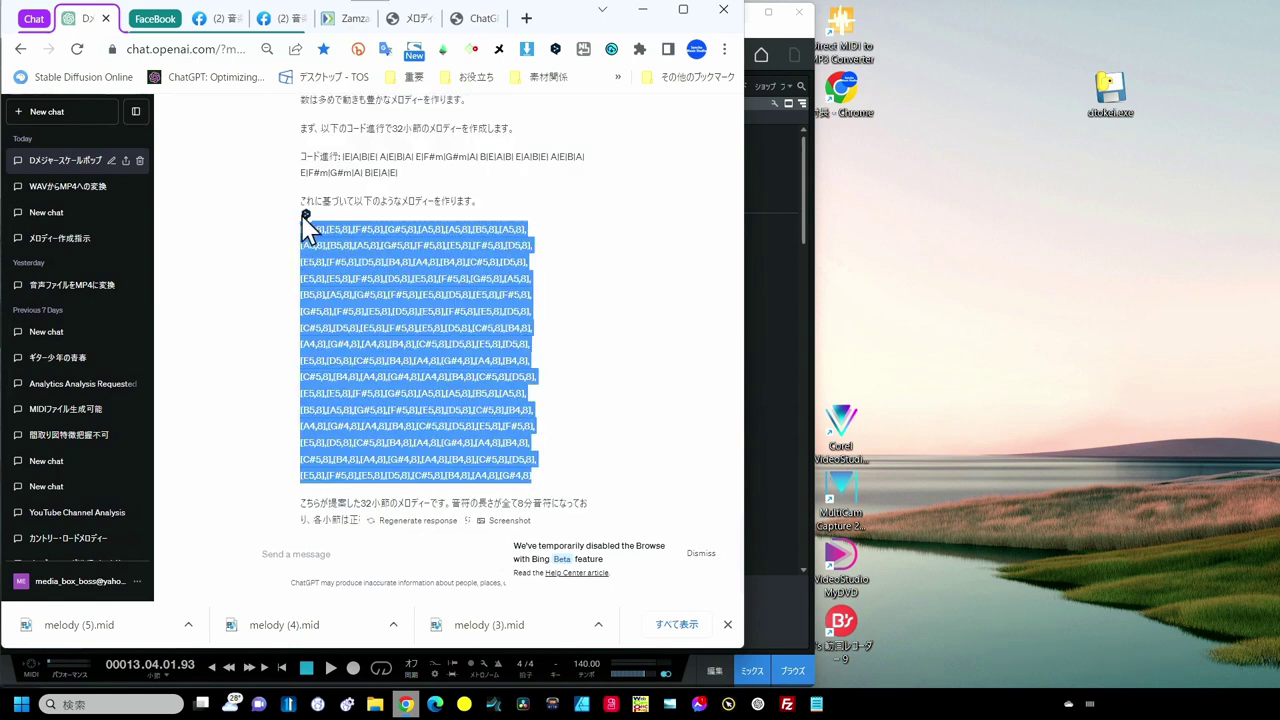
Step: Paste the melody into GPT Melody Player and save it as melody (6).mid
key("ctrl+shift+Tab")
left_click(203, 468)
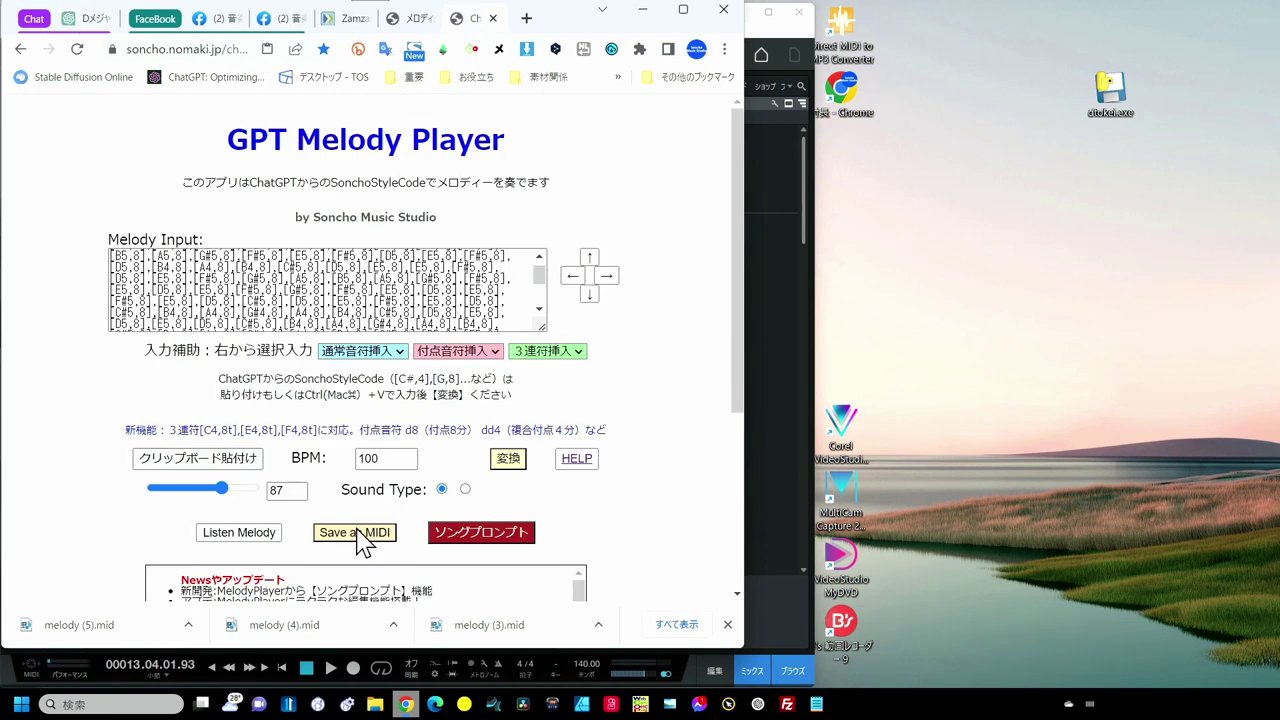
left_click(365, 533)
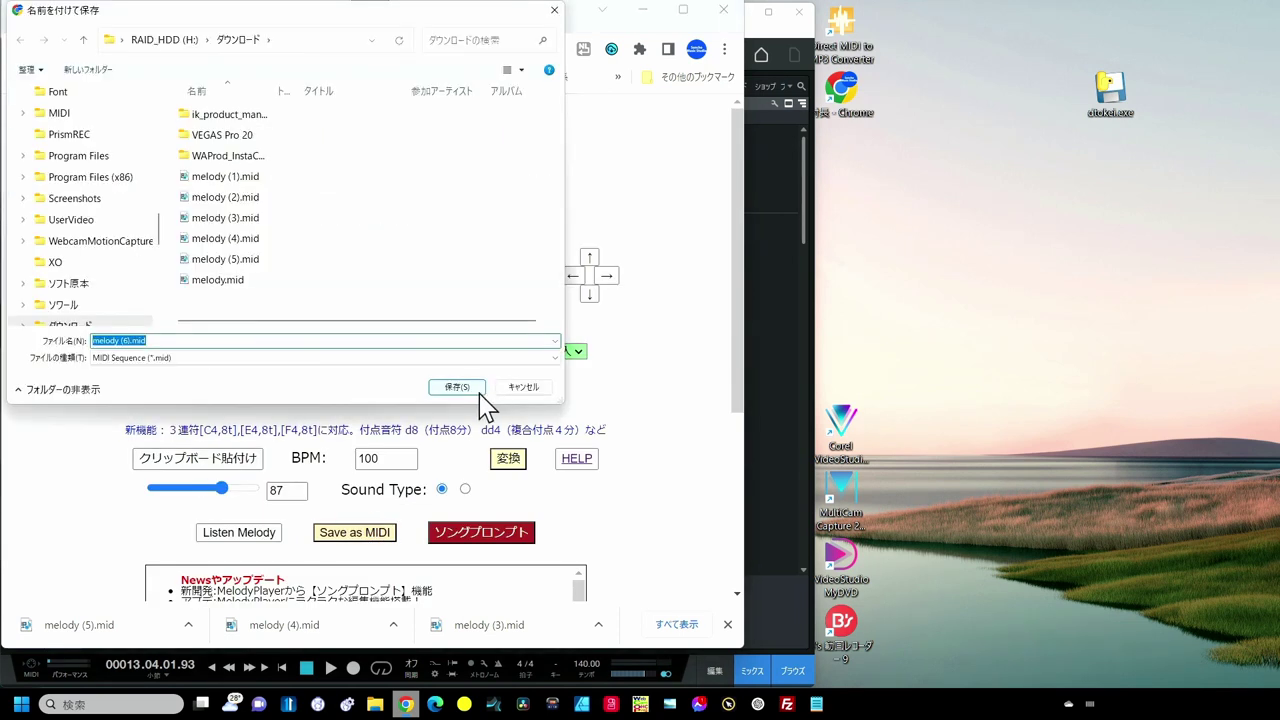
left_click(478, 400)
key("alt+Tab")
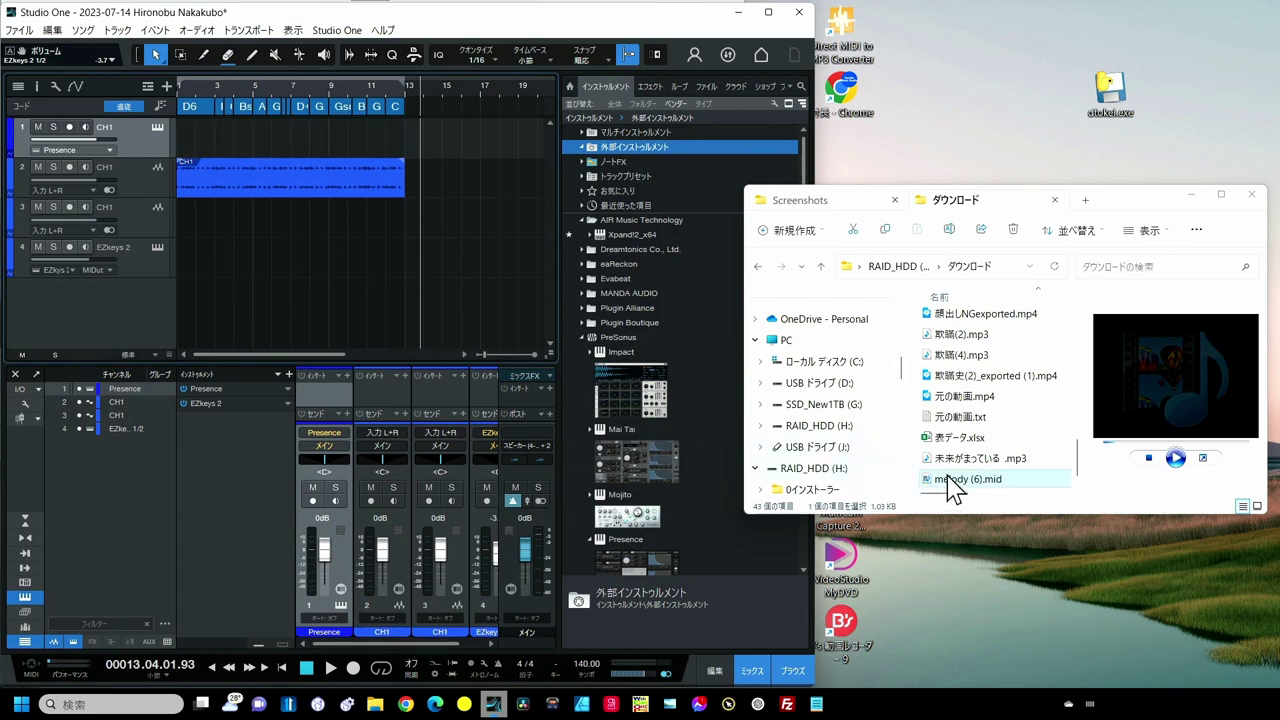
Step: Import melody (6).mid from Downloads onto track 1 in Studio One for playback
mouse_move(955, 482)
left_mouse_down()
mouse_move(302, 167)
mouse_move(206, 145)
left_mouse_up()
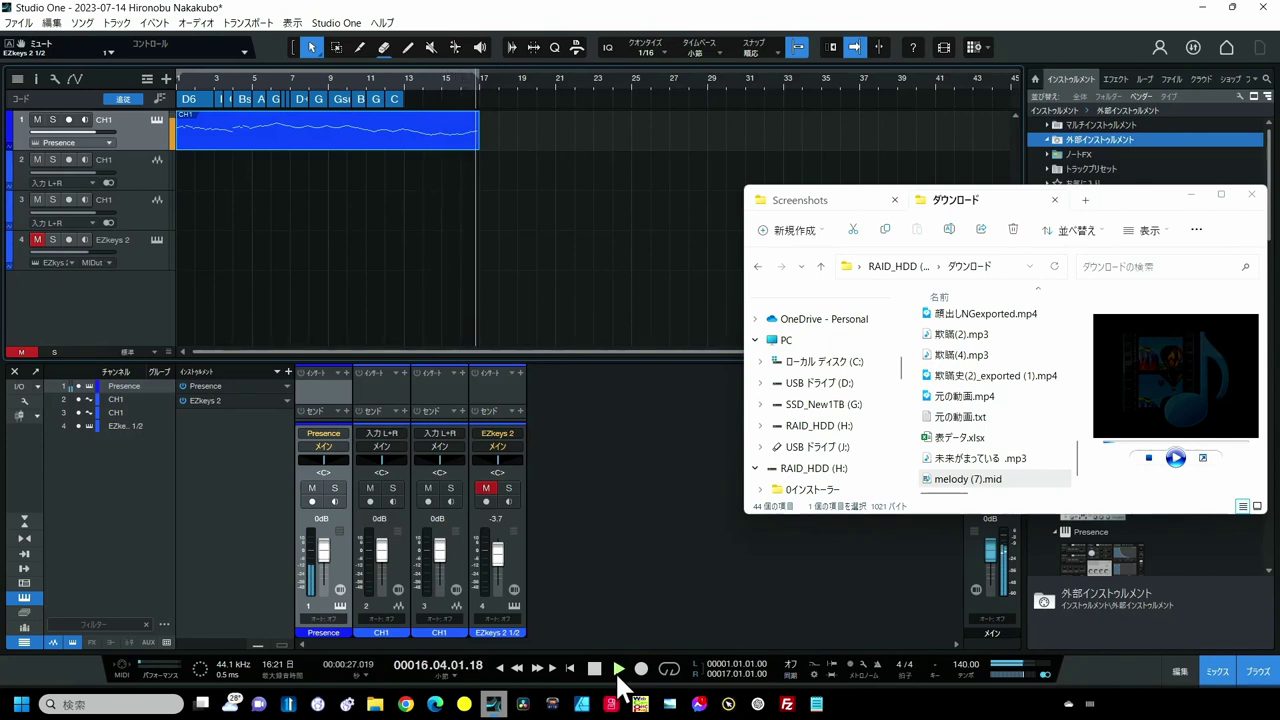
left_click(612, 565)
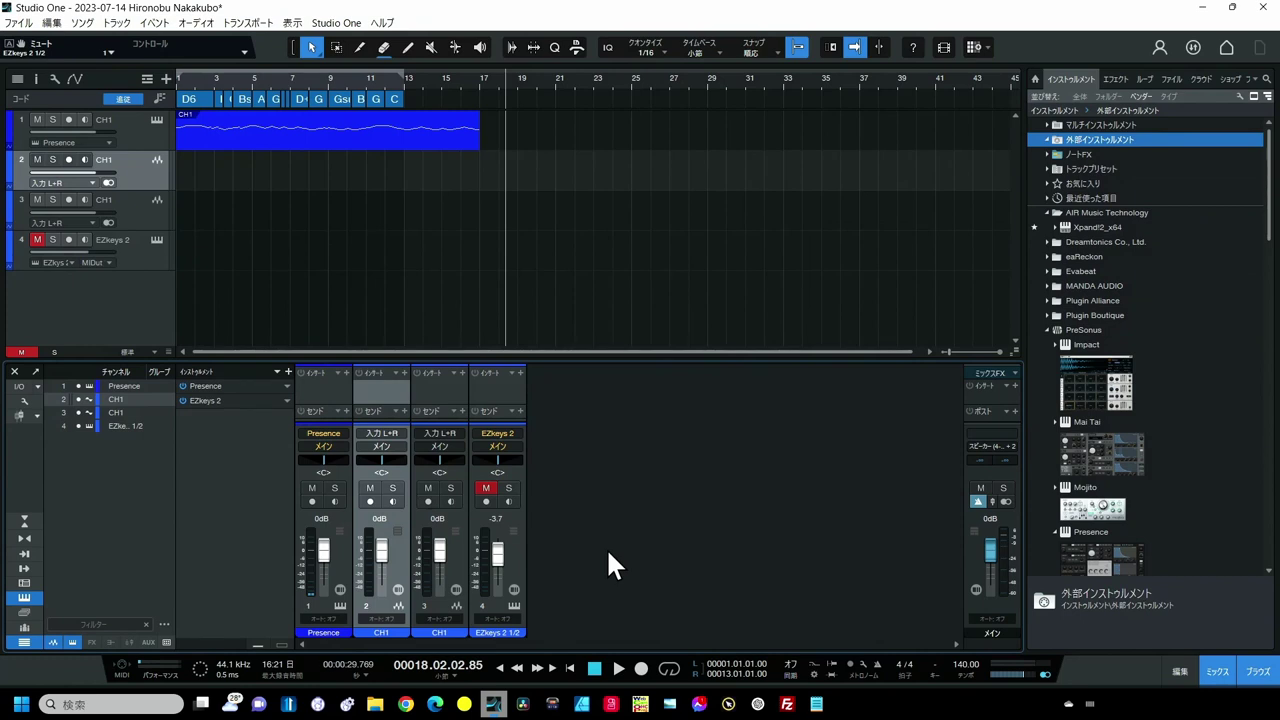